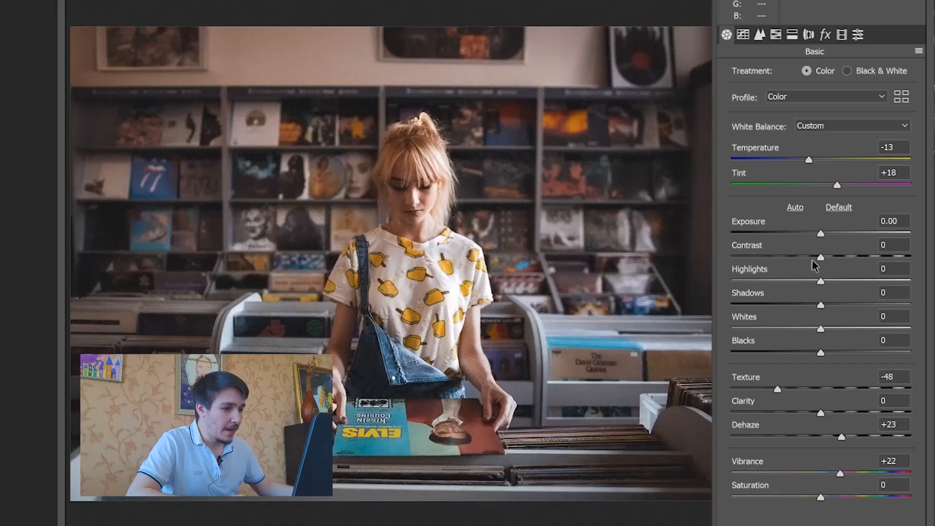
Set Contrast to -33, Exposure to +0.25, Highlights to +33, Blacks to +13 and Shadows to +8 for the photo
drag(819, 257, 793, 261)
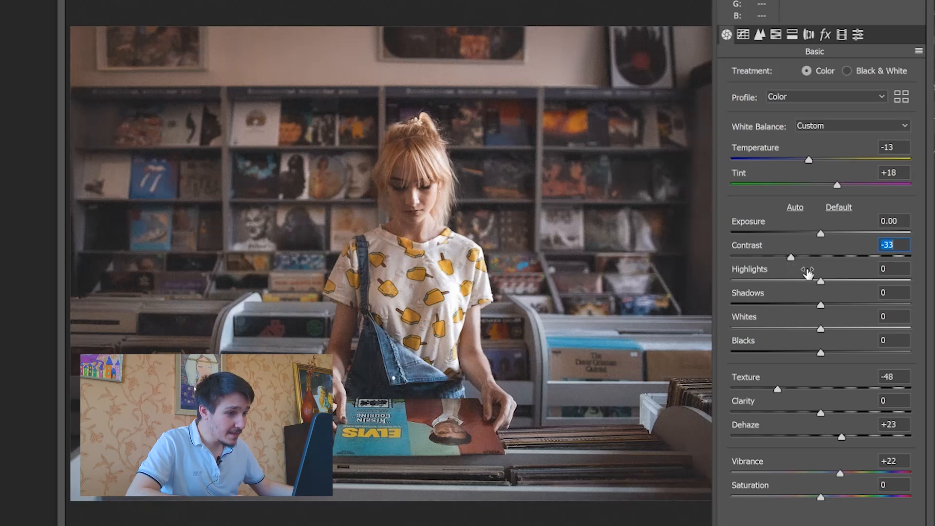
drag(828, 232, 828, 232)
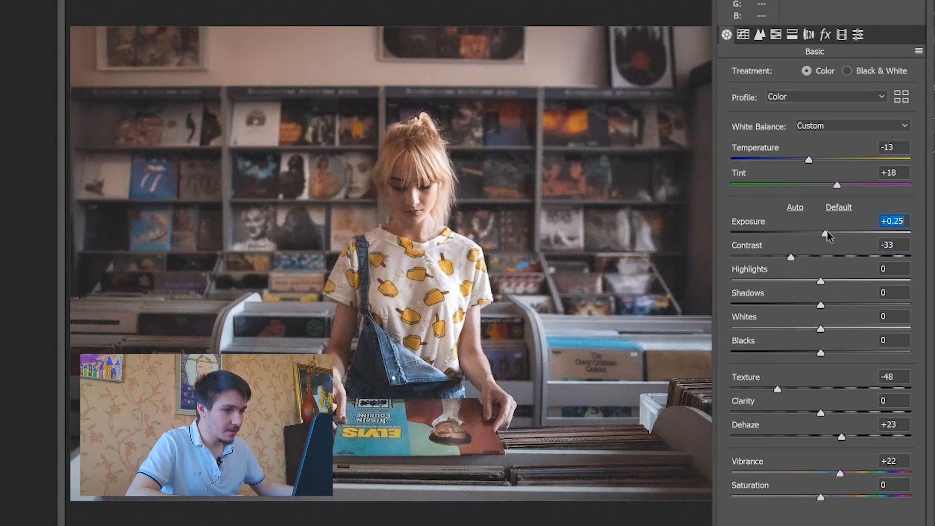
drag(821, 281, 853, 280)
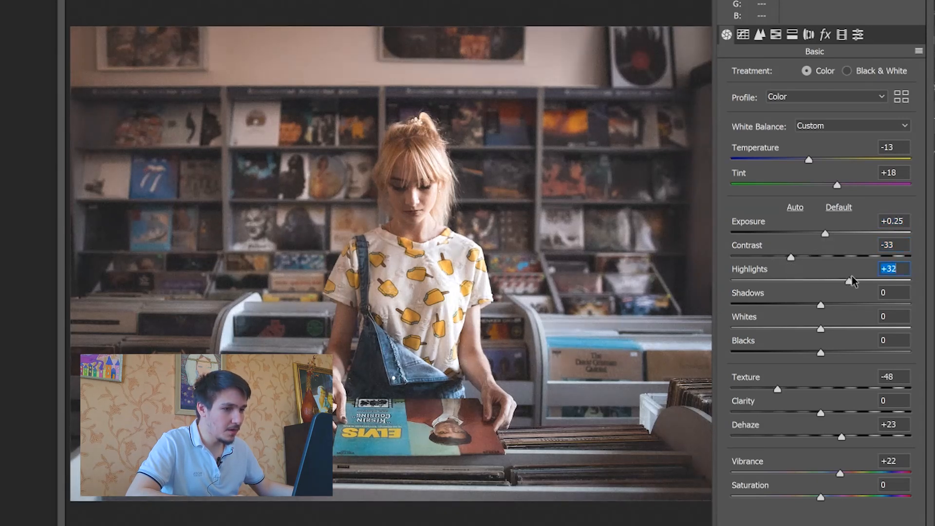
mouse_move(819, 353)
mouse_down()
mouse_move(860, 345)
mouse_move(831, 350)
mouse_up()
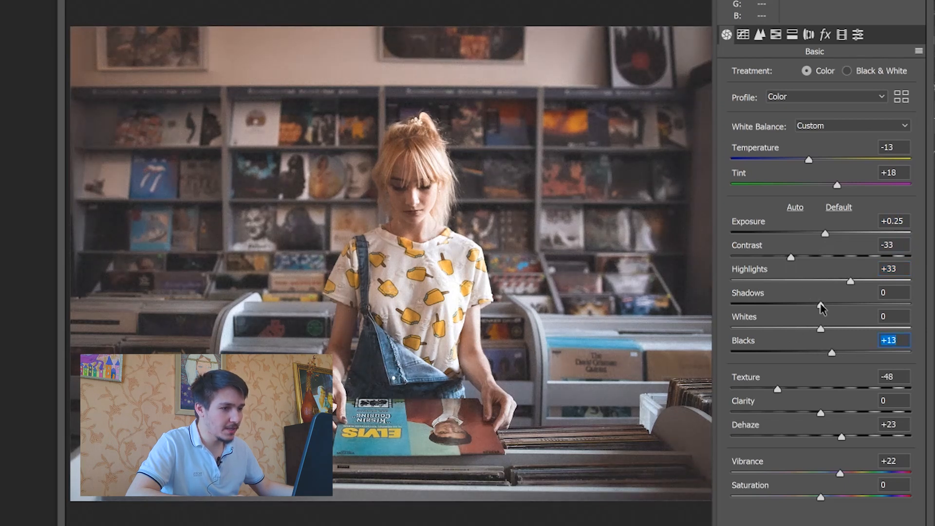
drag(832, 306, 830, 305)
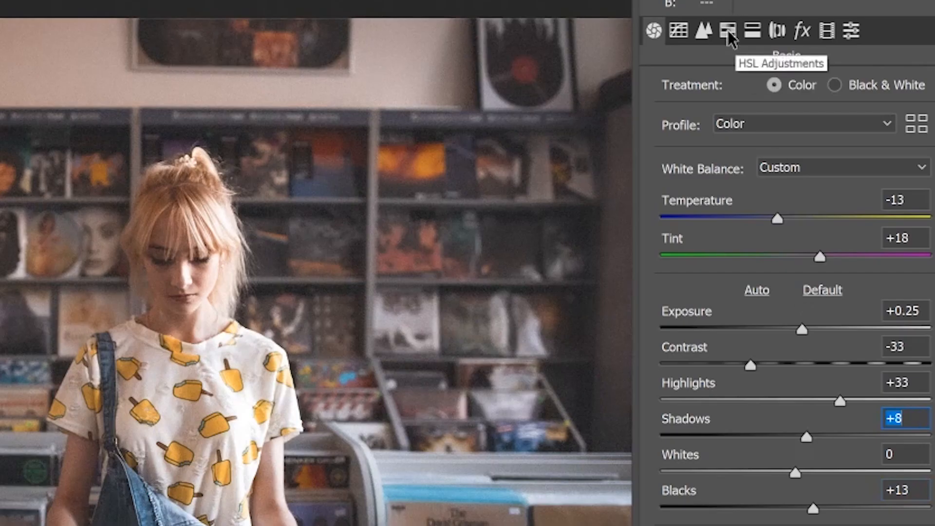
Set the HSL hue of Reds and Oranges to -100, and of Yellows, Greens and Aquas to +100
click(759, 34)
drag(795, 174, 532, 177)
drag(794, 210, 462, 218)
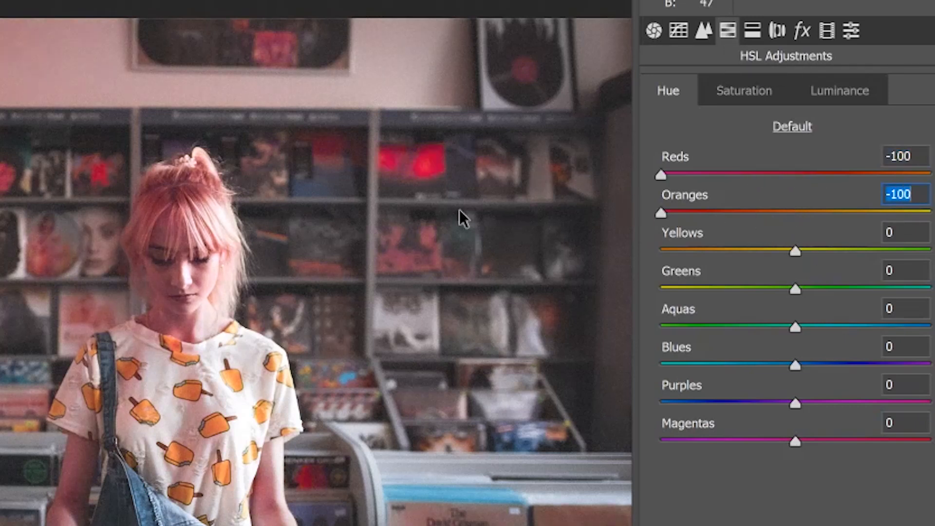
drag(829, 251, 930, 251)
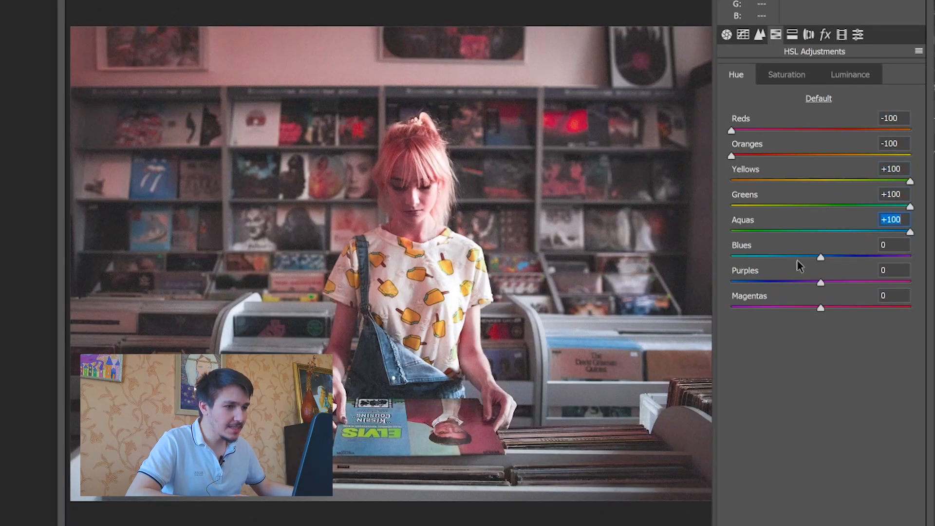
Set the hue of Blues, Purples and Magentas to -100 and apply the Camera Raw adjustments to the photo
drag(820, 256, 607, 255)
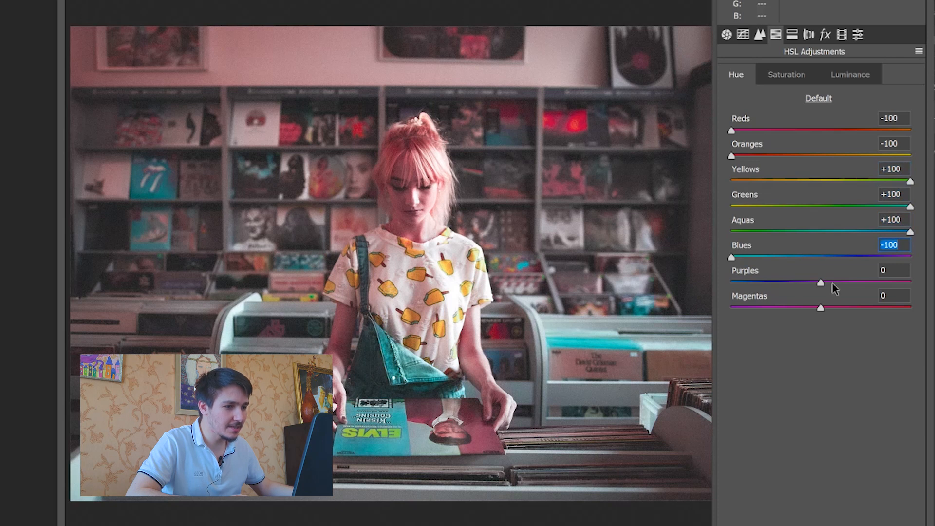
drag(821, 282, 601, 287)
drag(820, 308, 603, 309)
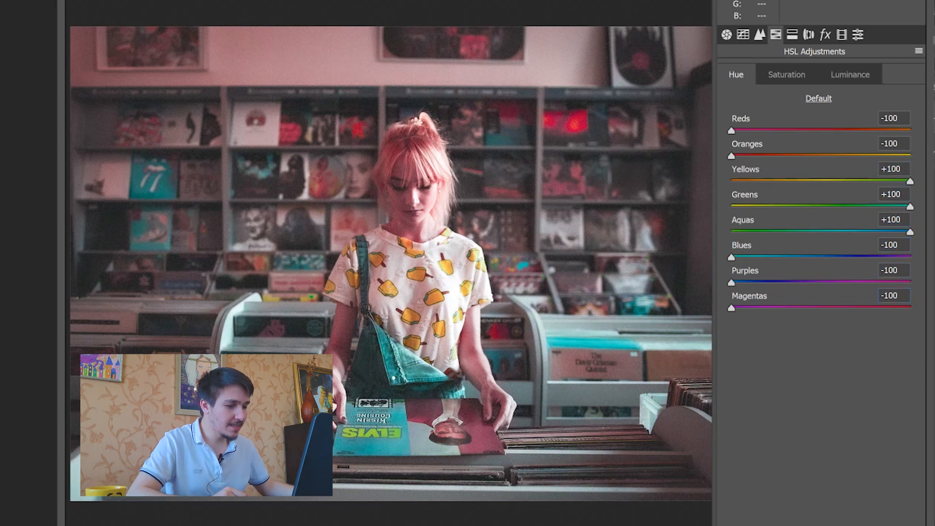
key(Return)
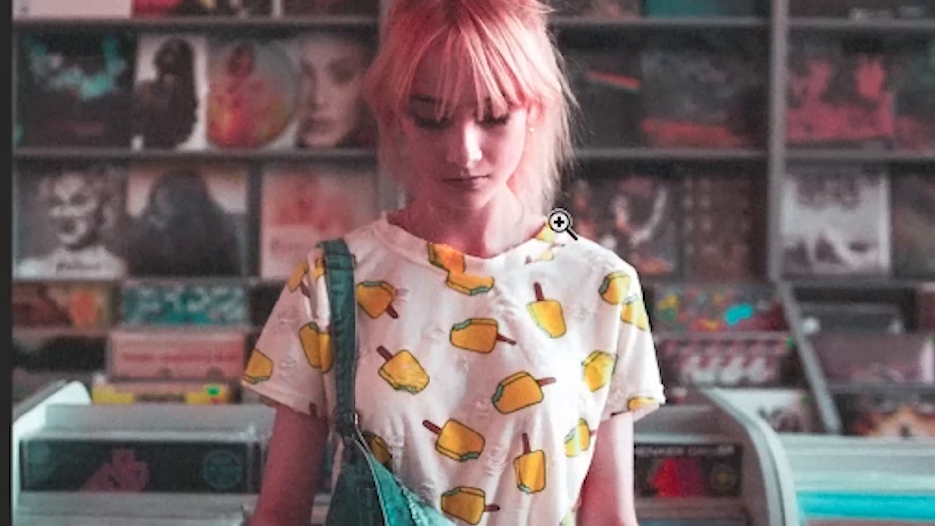
click(559, 223)
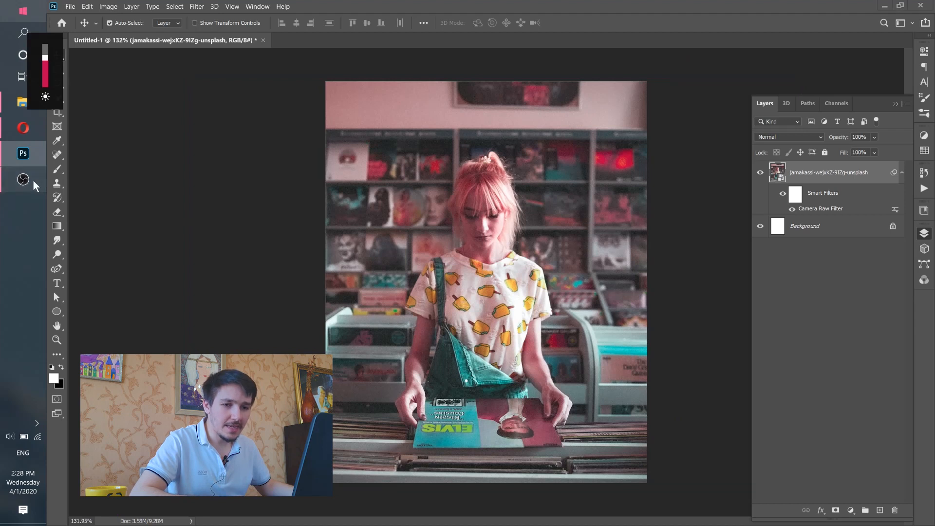
click(33, 181)
click(115, 194)
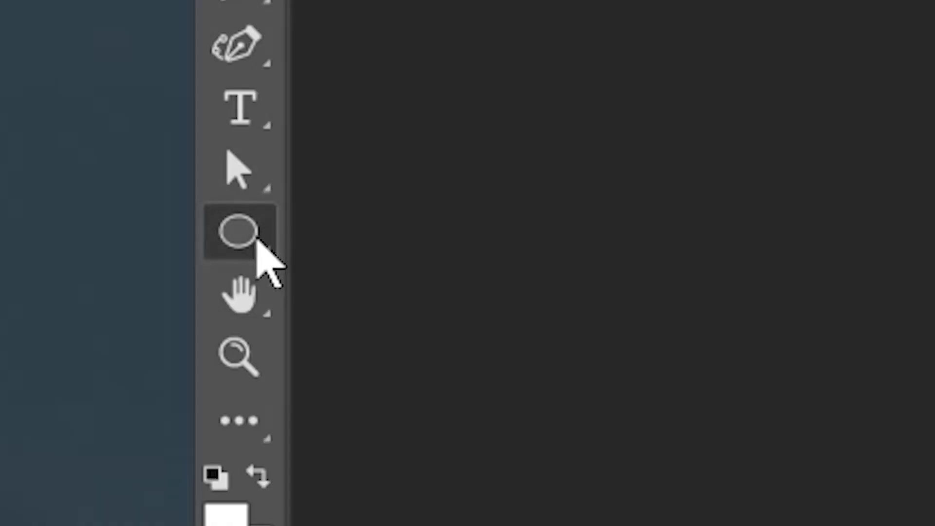
Draw an unfilled ellipse about 175 by 109 px with an 8 px white stroke around the top of the woman's head
right_click(238, 231)
click(422, 320)
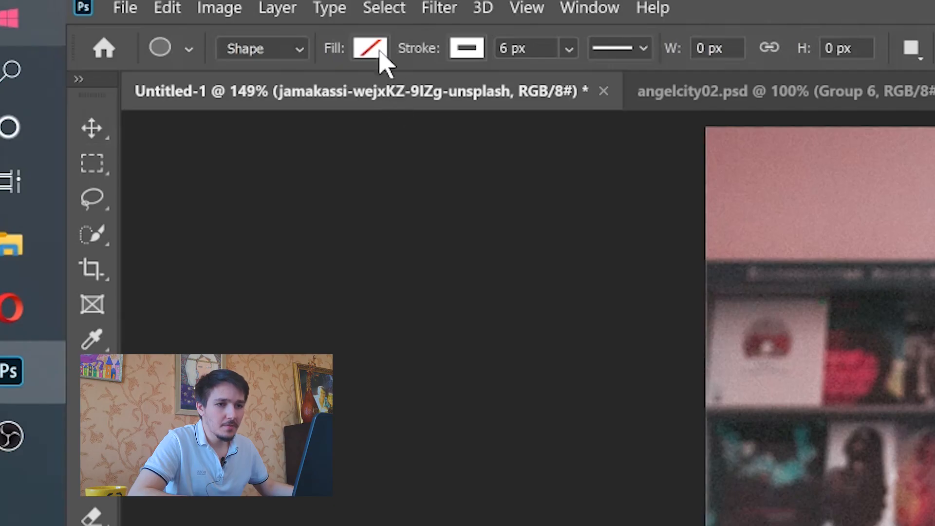
click(383, 58)
click(469, 54)
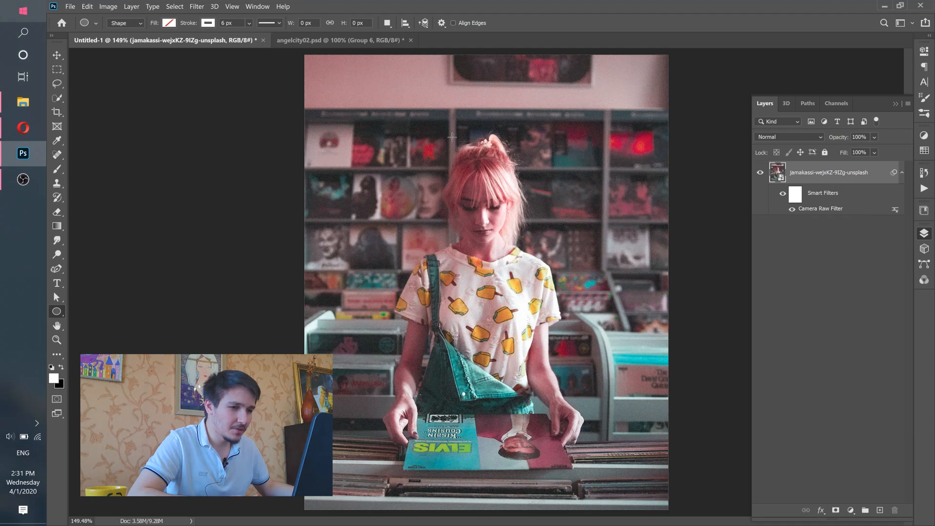
drag(451, 138, 509, 174)
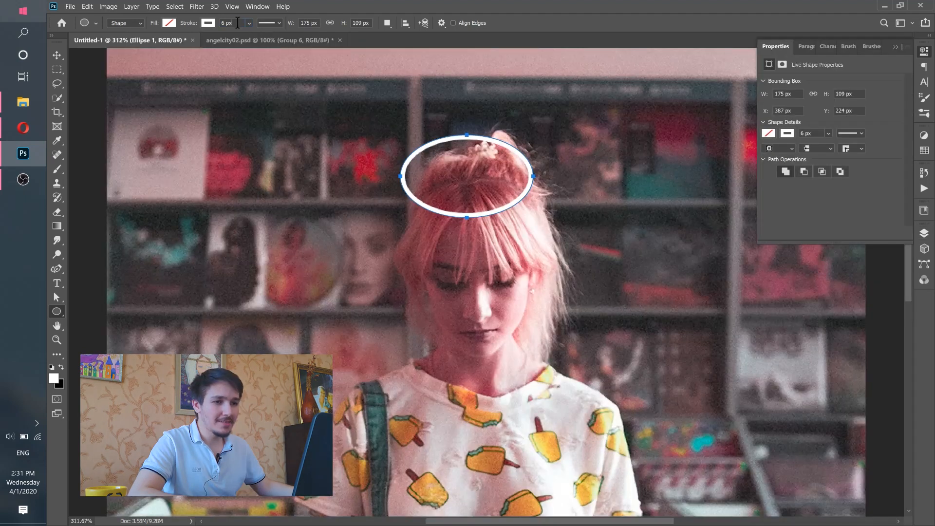
text(8)
key(Return)
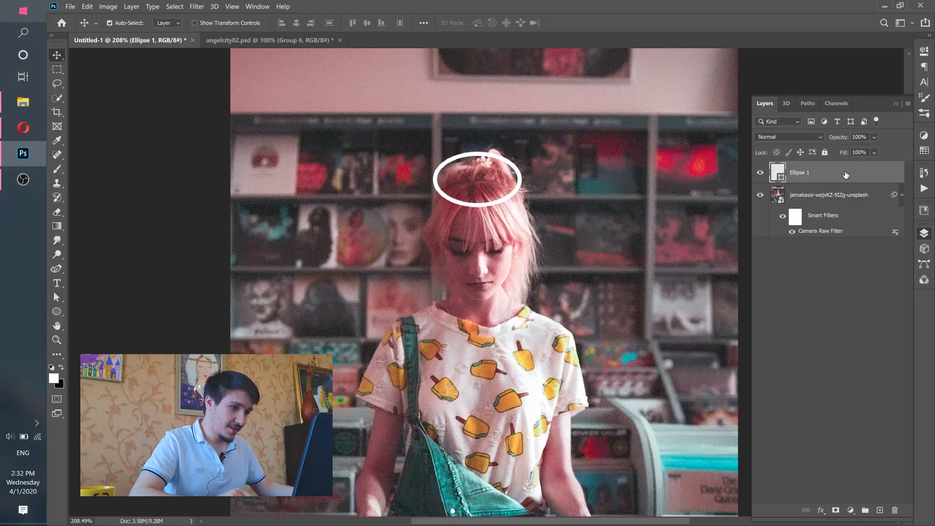
Convert the ellipse layer to a smart object and apply a Gaussian Blur with a radius of 1.0 pixel
right_click(845, 175)
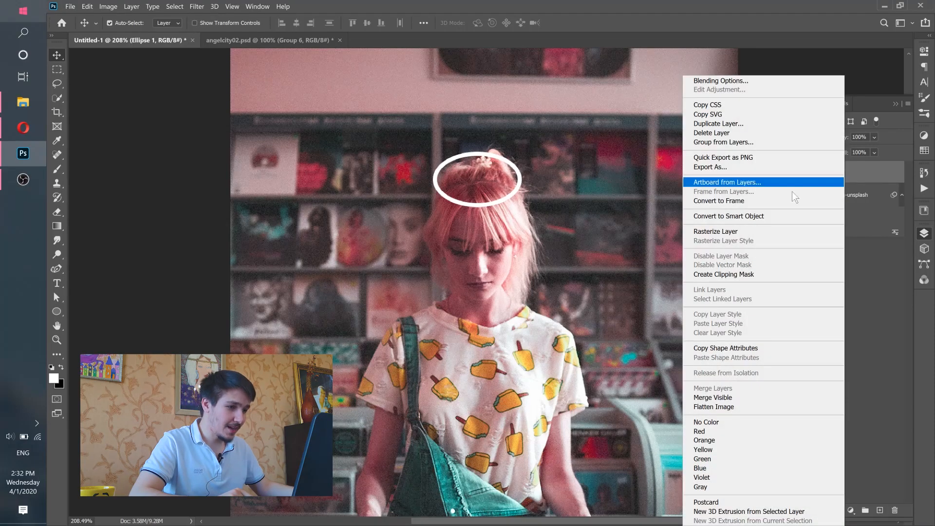
click(743, 217)
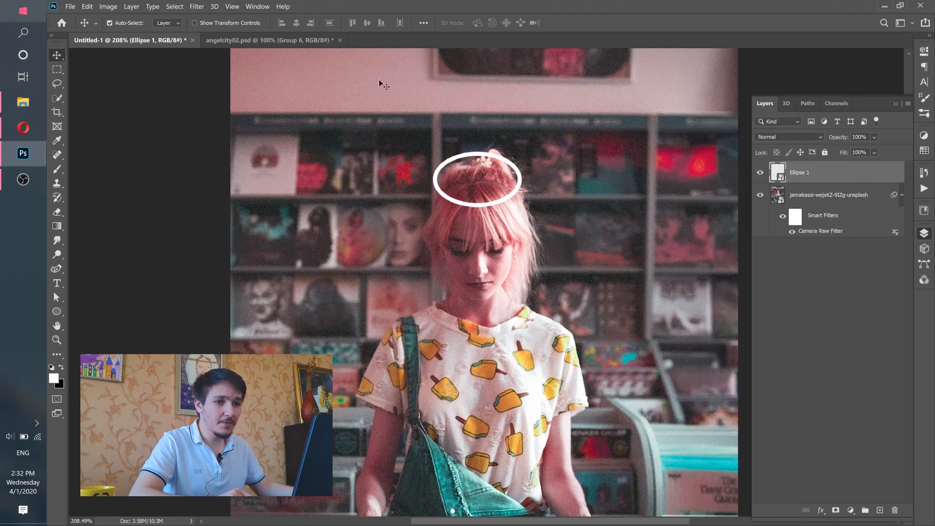
click(195, 8)
mouse_move(283, 119)
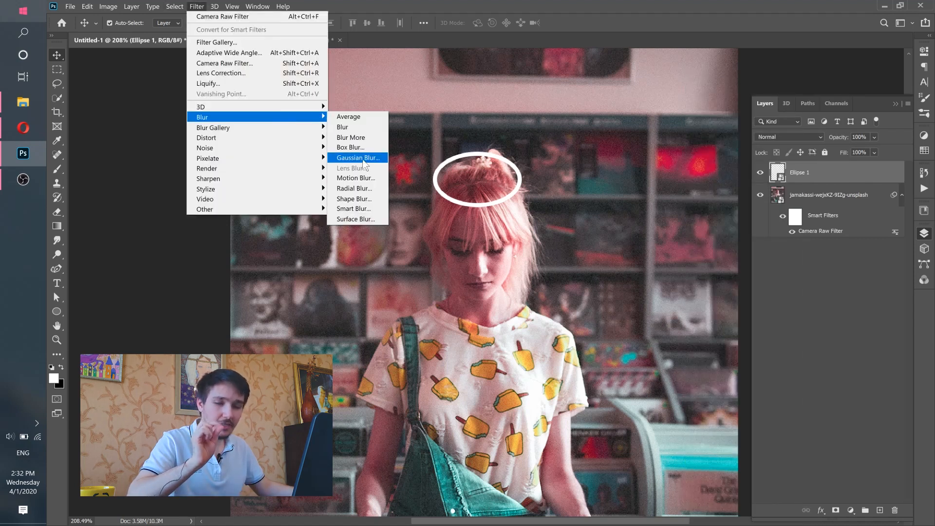
click(362, 160)
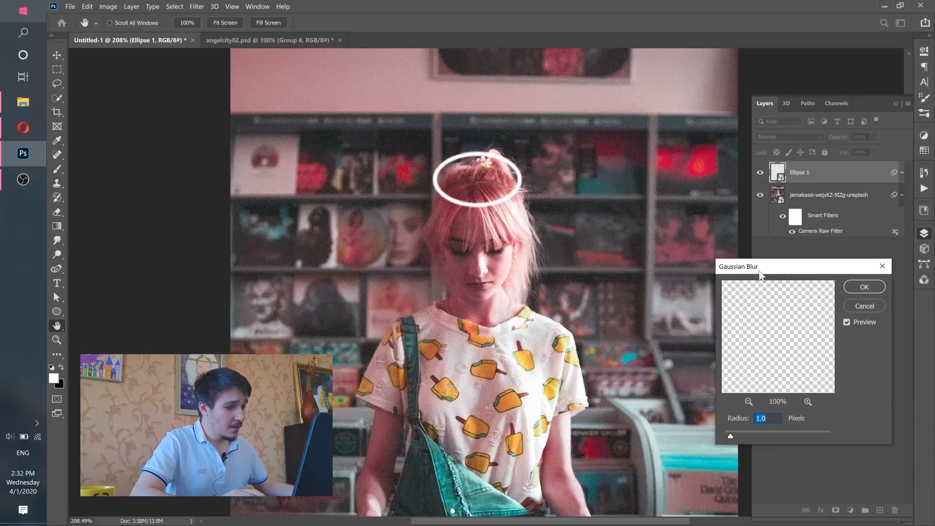
drag(768, 264, 679, 251)
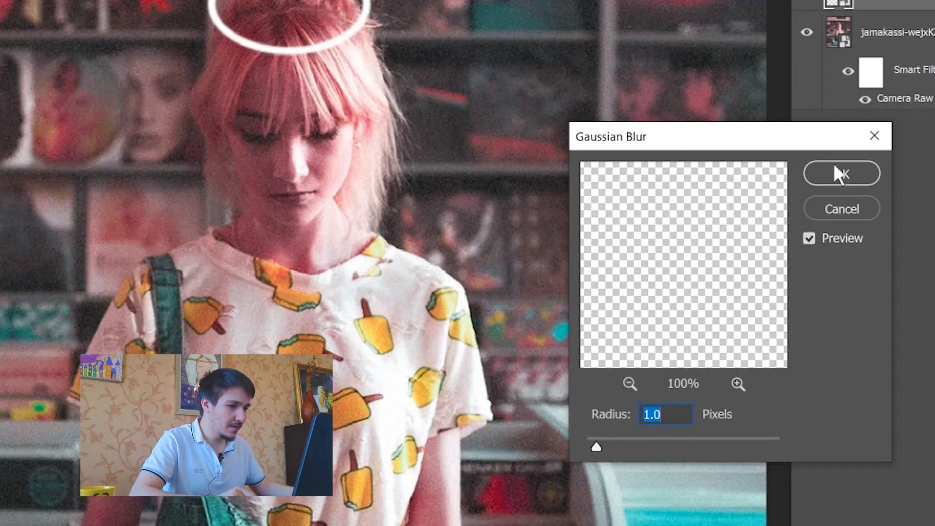
click(779, 272)
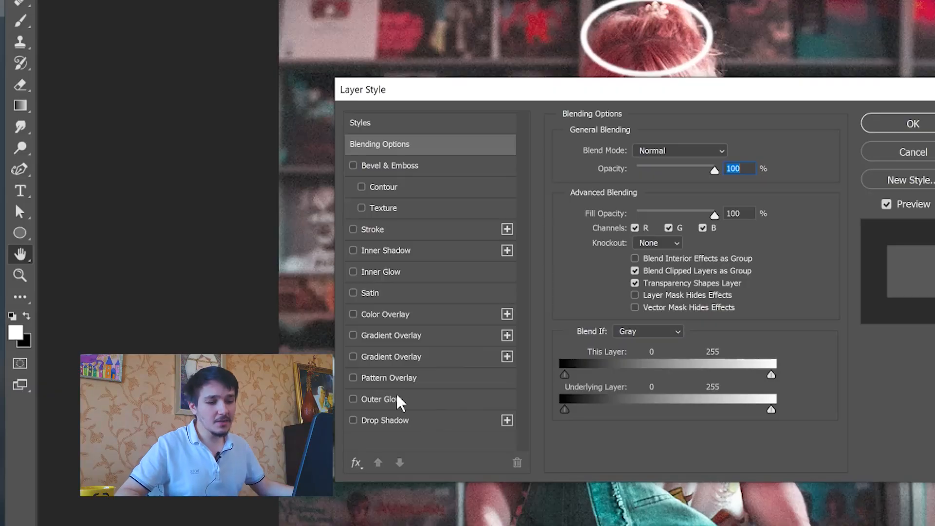
Add an Outer Glow effect to the ellipse layer with white (ffffff) as the glow colour
click(398, 398)
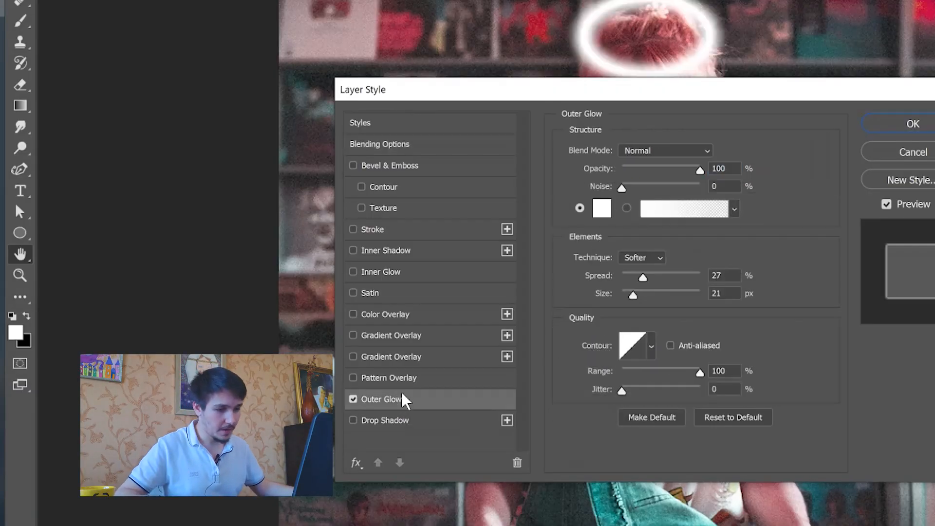
drag(489, 95, 828, 124)
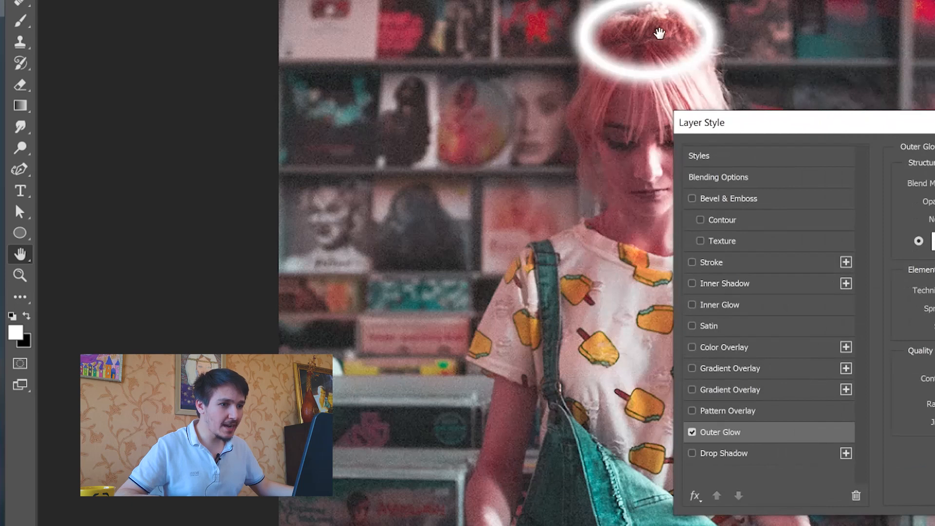
drag(638, 194, 700, 155)
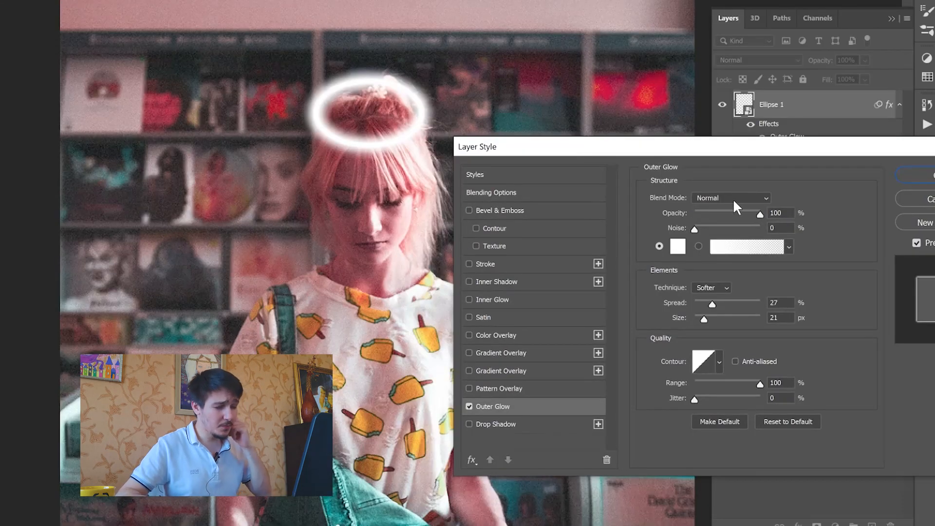
click(678, 246)
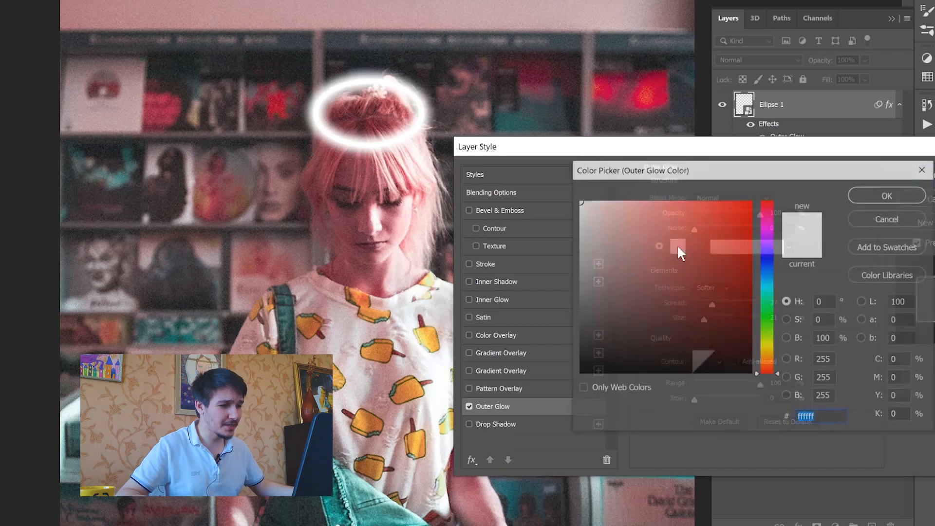
click(875, 201)
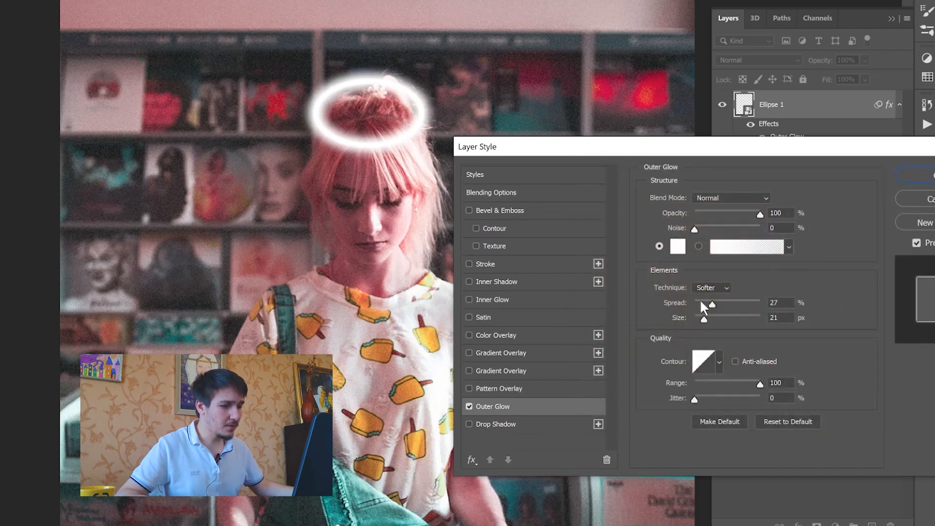
Keep the glow technique at Softer, set its spread to 10% and size to 29 px, and apply the layer style
click(706, 286)
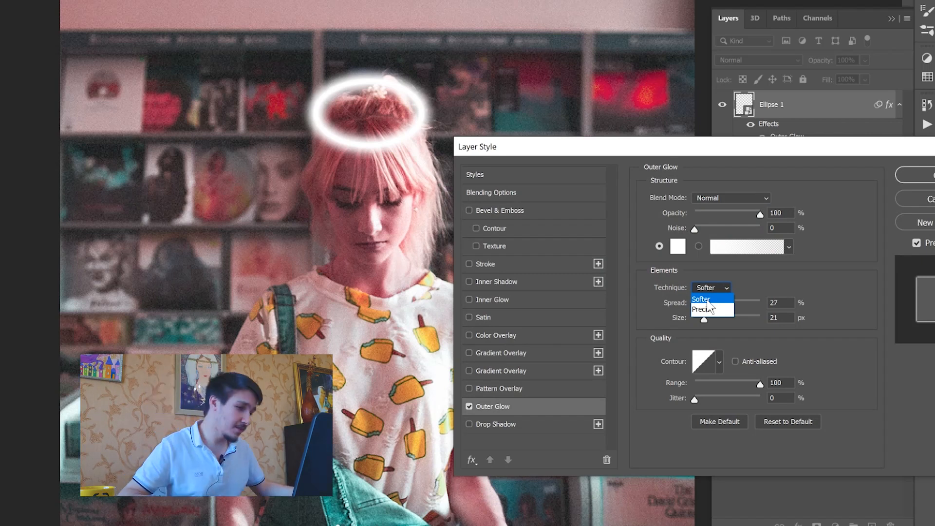
mouse_move(712, 303)
mouse_down()
mouse_move(699, 304)
mouse_move(718, 317)
mouse_move(702, 319)
mouse_move(702, 303)
mouse_move(707, 318)
mouse_up()
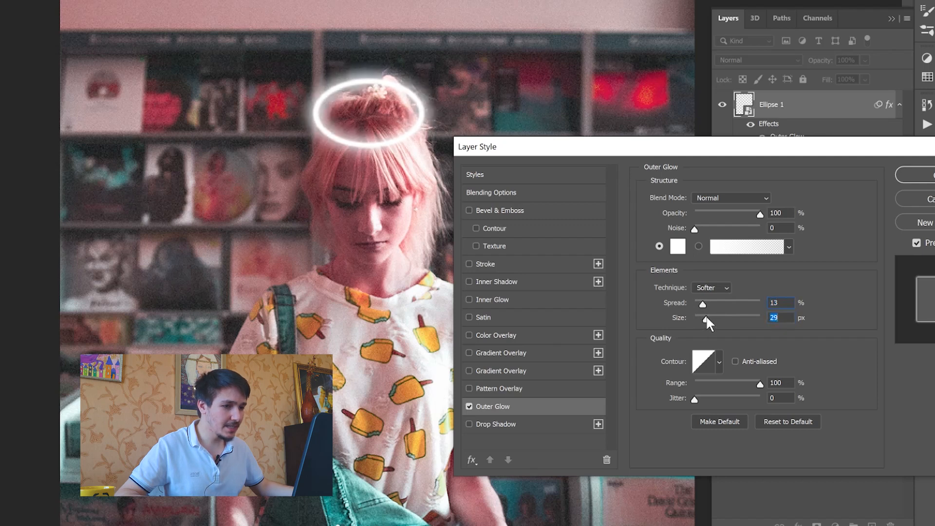
click(700, 302)
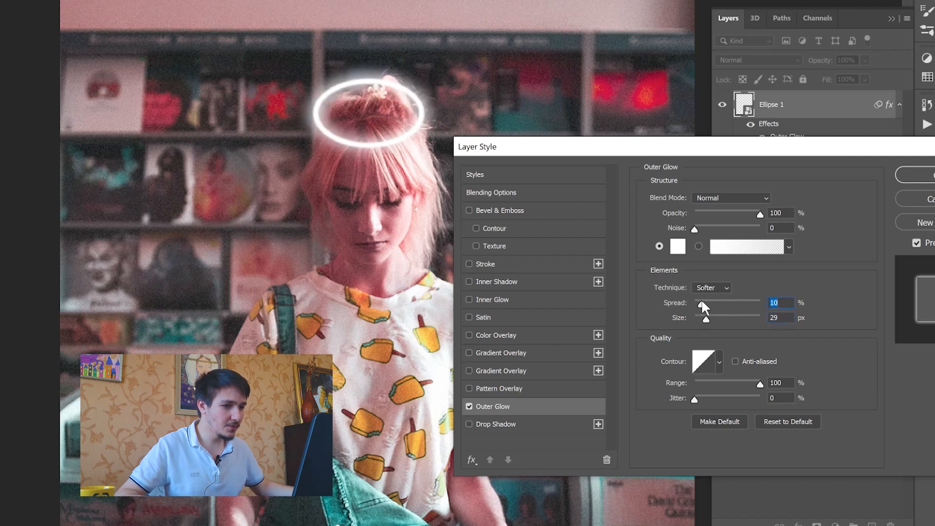
click(911, 179)
Add a new empty layer above the ellipse layer, with the view close on the woman's face
drag(418, 185, 436, 212)
key(ctrl+0)
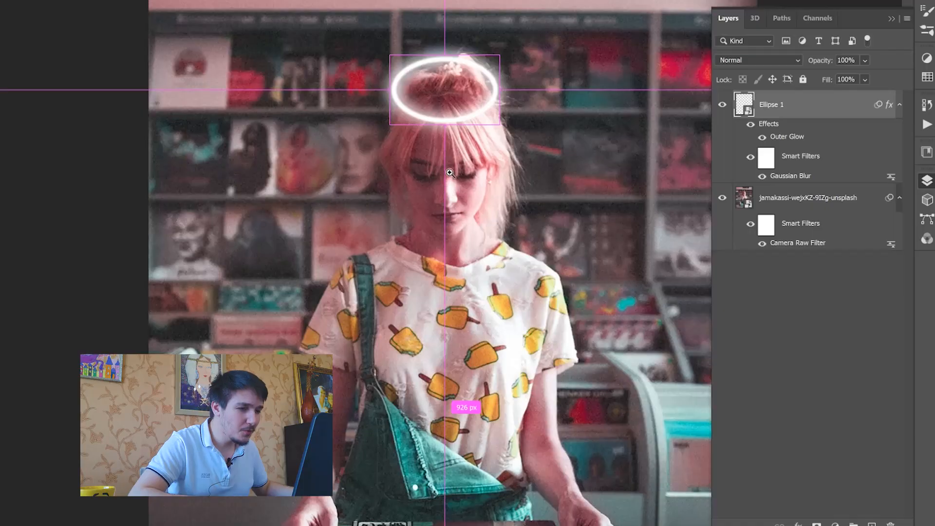
drag(472, 172, 484, 171)
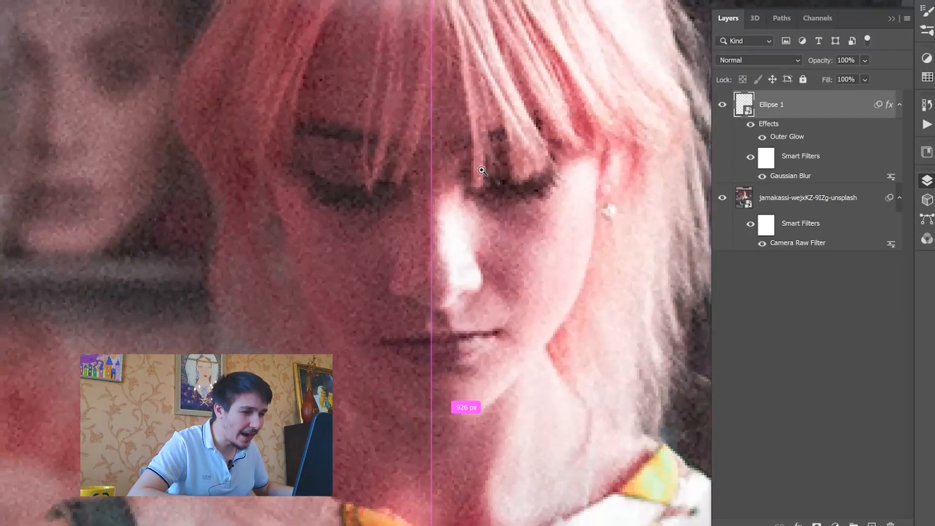
key(ctrl+0)
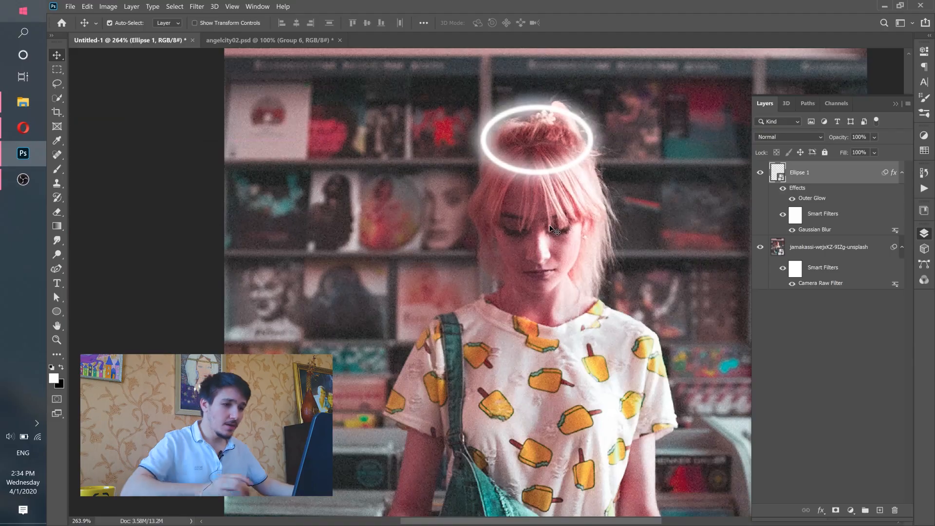
scroll(555, 233, up, 5)
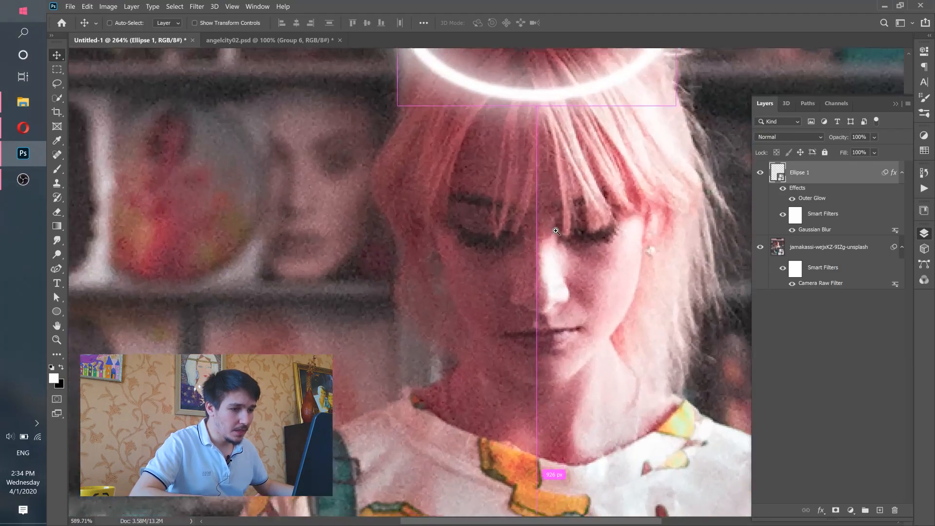
click(880, 510)
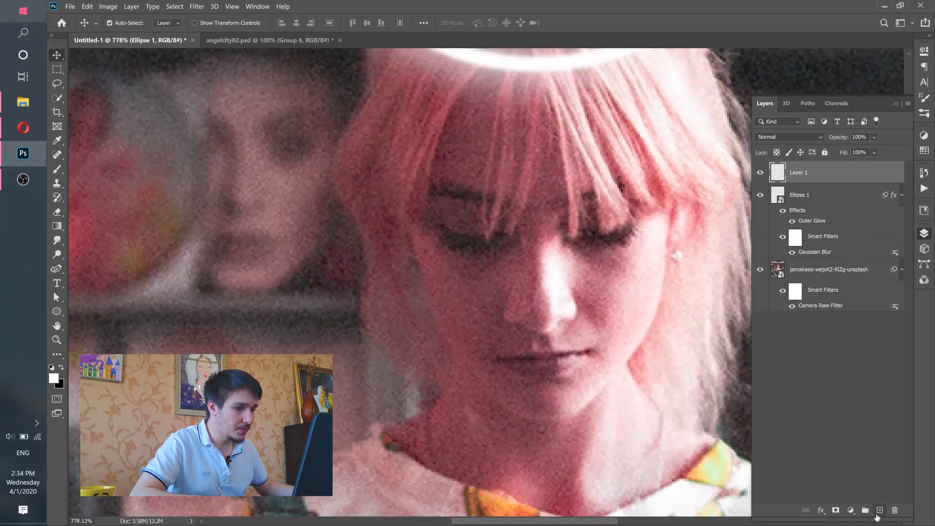
Try a white stroke with a 4 px brush along one closed eyelid on the new layer, and undo it
key(b)
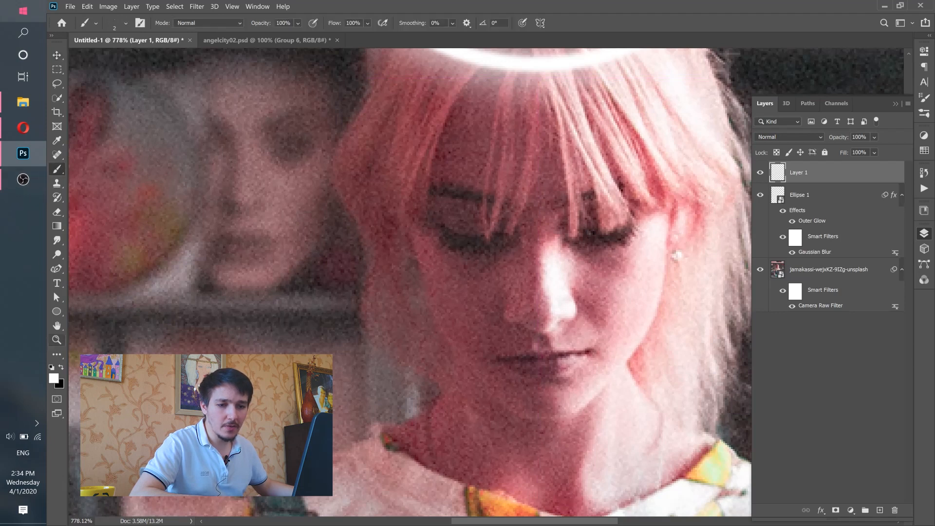
scroll(516, 234, up, 1)
key(ctrl+0)
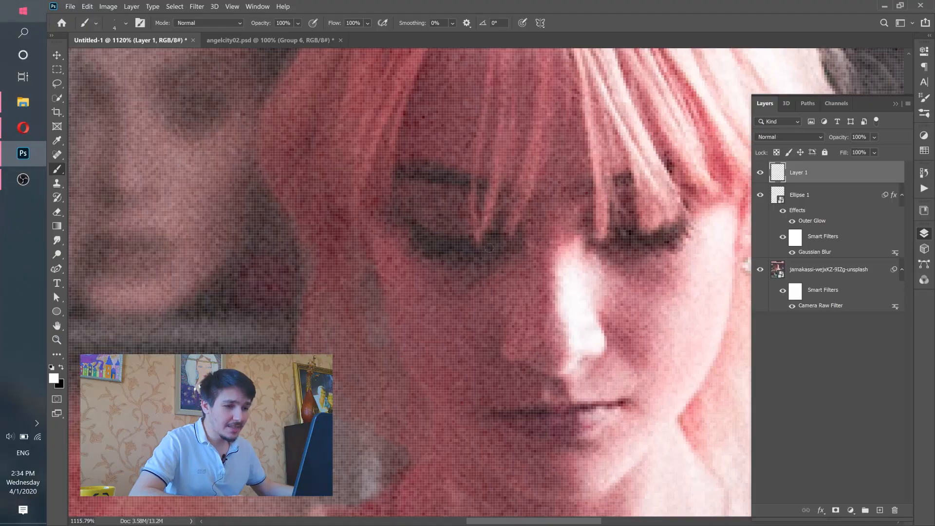
drag(484, 250, 451, 256)
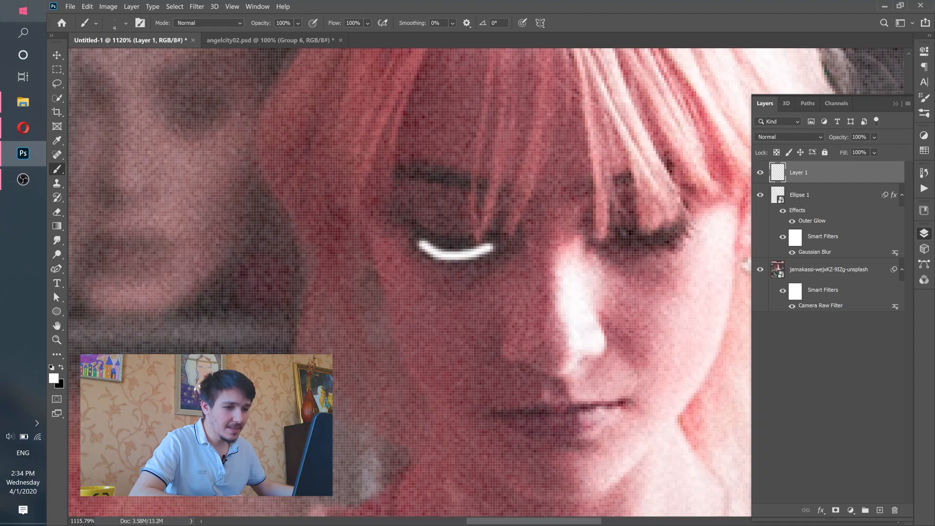
key(ctrl+z)
Paint thin white strokes over both of the woman's closed eyes with a 2 px brush on the new layer
scroll(437, 246, up, 4)
alt+right_click(452, 253)
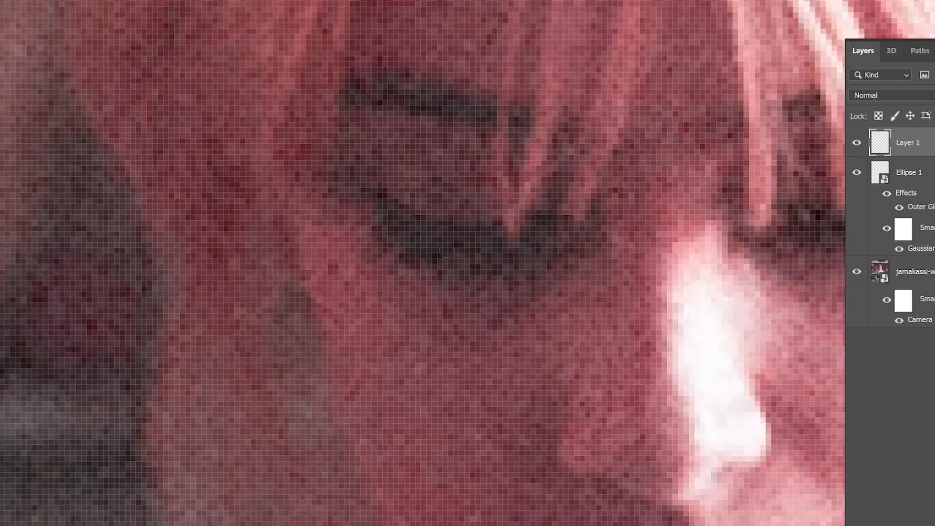
alt+right_click(509, 251)
mouse_move(447, 250)
mouse_down()
mouse_move(503, 250)
mouse_move(546, 237)
mouse_up()
mouse_move(413, 239)
mouse_down()
mouse_move(507, 252)
mouse_move(222, 250)
mouse_up()
mouse_move(591, 222)
mouse_down()
mouse_move(498, 241)
mouse_move(595, 221)
mouse_up()
drag(595, 222, 497, 241)
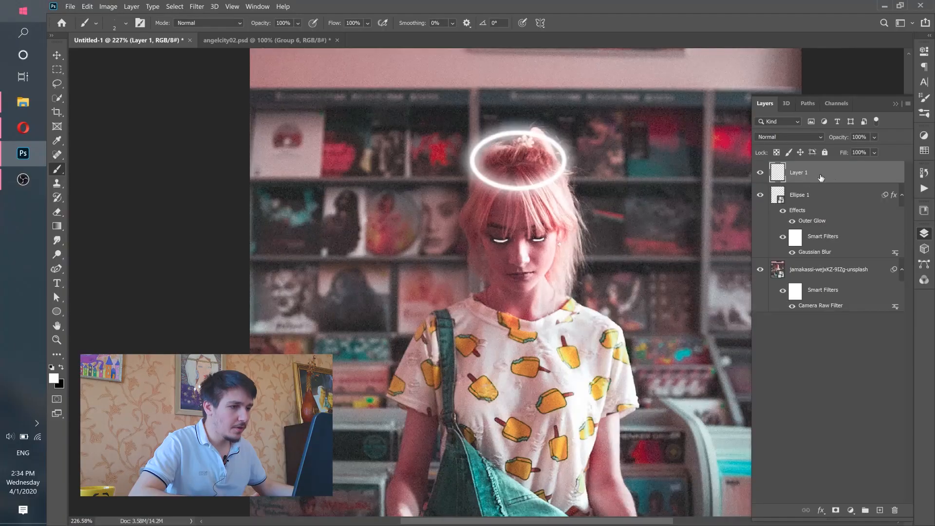
Convert the painted eye layer to a smart object and apply a Gaussian Blur with a radius of 1.0 pixel
right_click(920, 142)
click(719, 216)
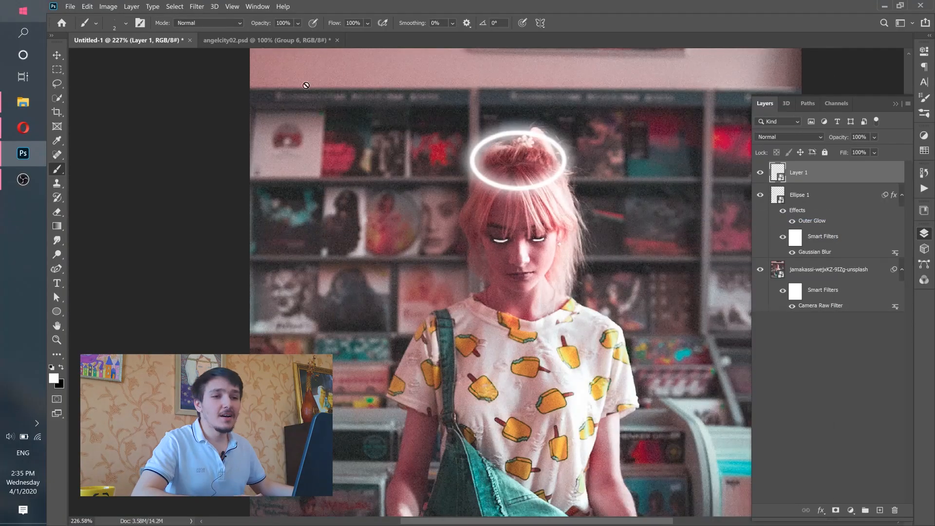
click(193, 6)
mouse_move(273, 117)
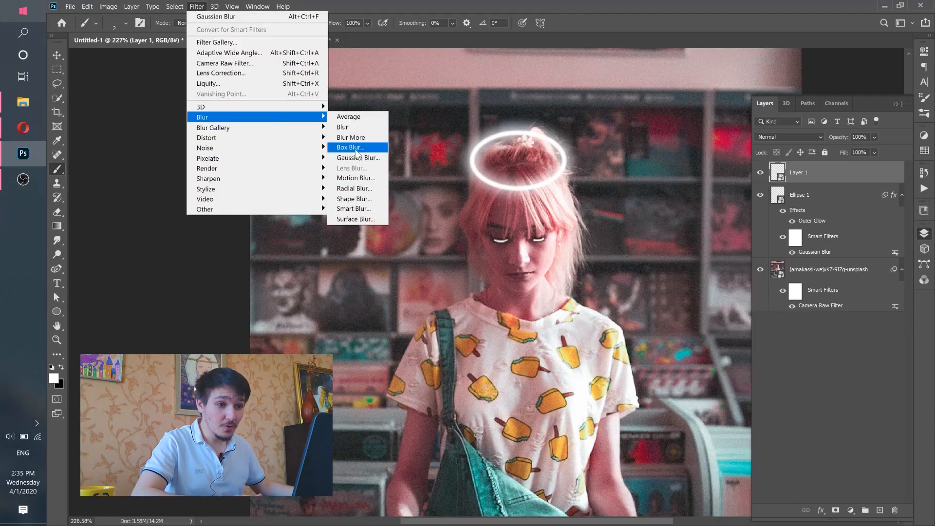
click(358, 157)
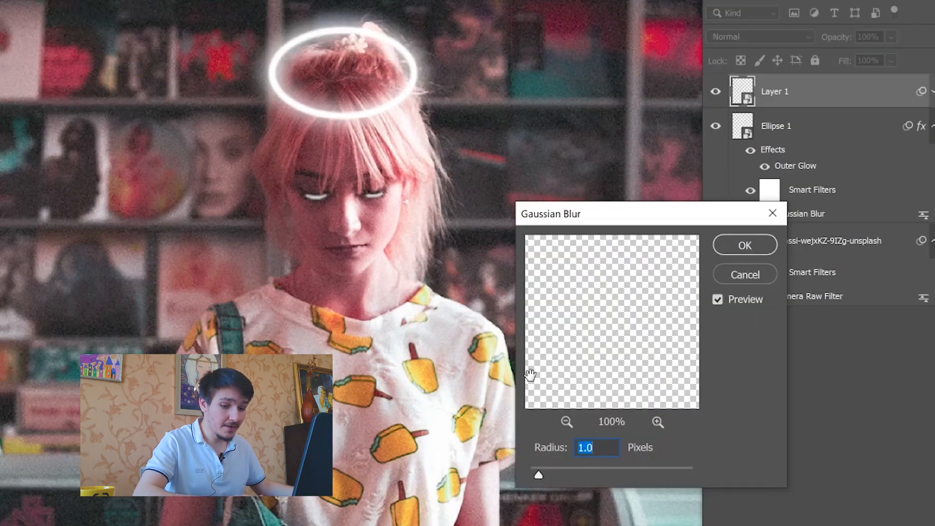
text(2)
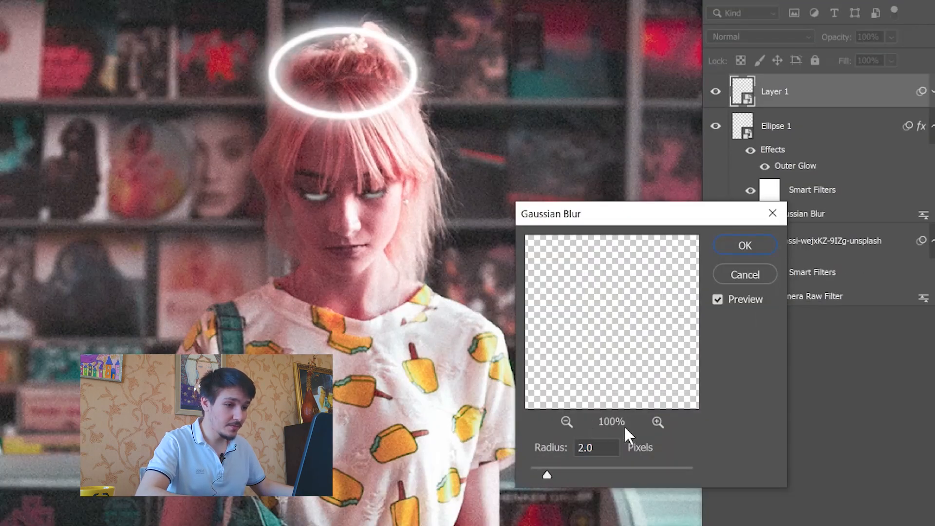
double_click(584, 447)
text(1)
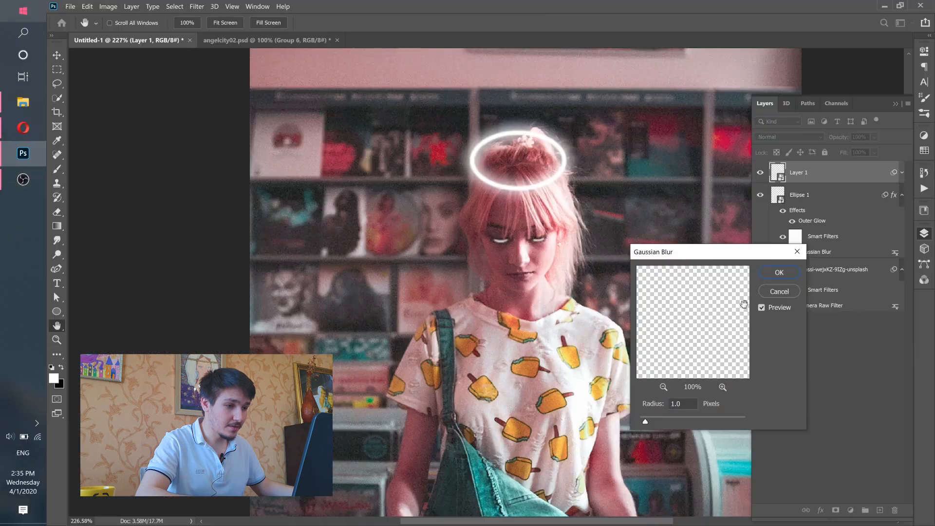
click(775, 274)
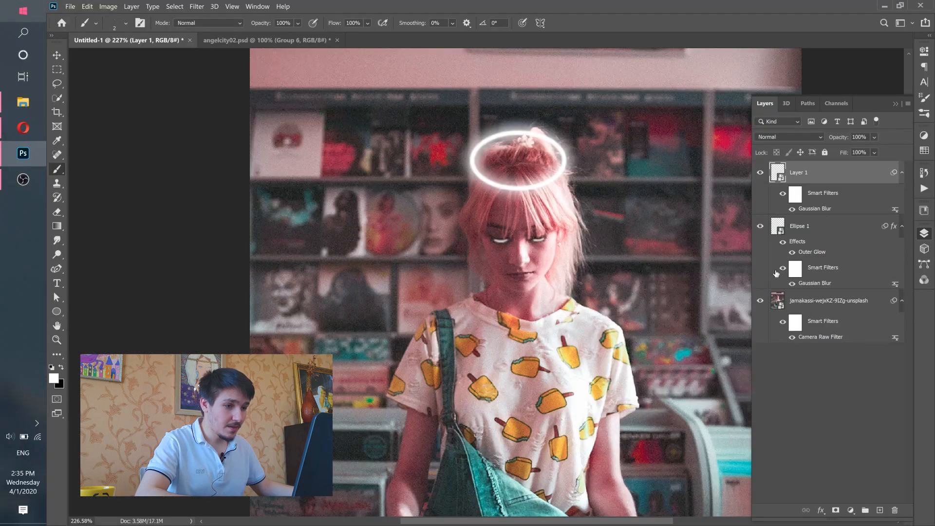
Add a white Outer Glow with 10% spread and 29 px size to the eye layer, and delete that layer
double_click(831, 177)
click(525, 411)
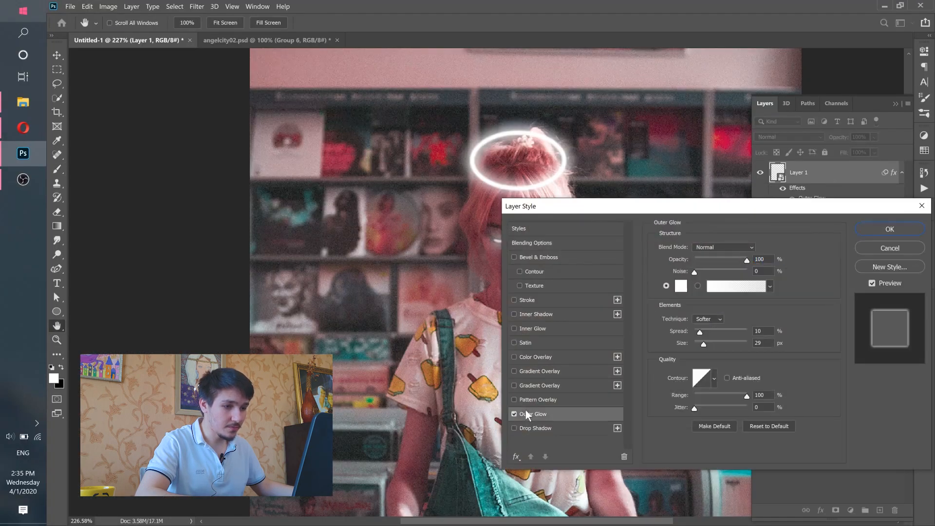
key(Return)
drag(845, 179, 894, 509)
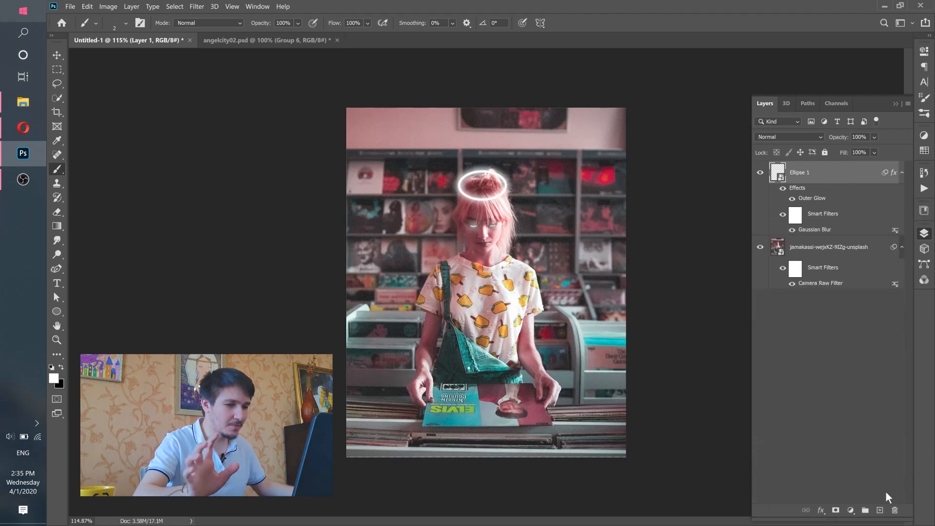
Switch to angelcity02.psd, examine the men's glowing eyes and halos, and show the Group 5 picture of the four women
click(250, 42)
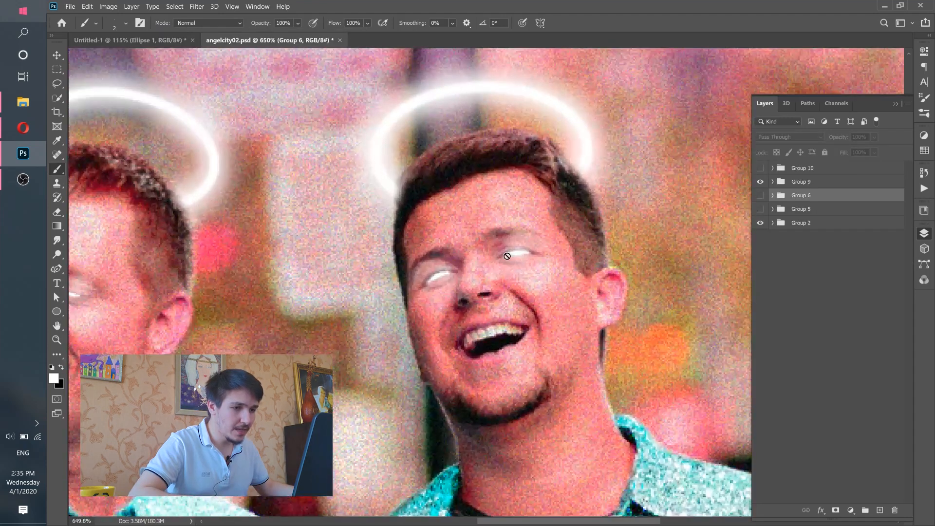
drag(527, 259, 477, 258)
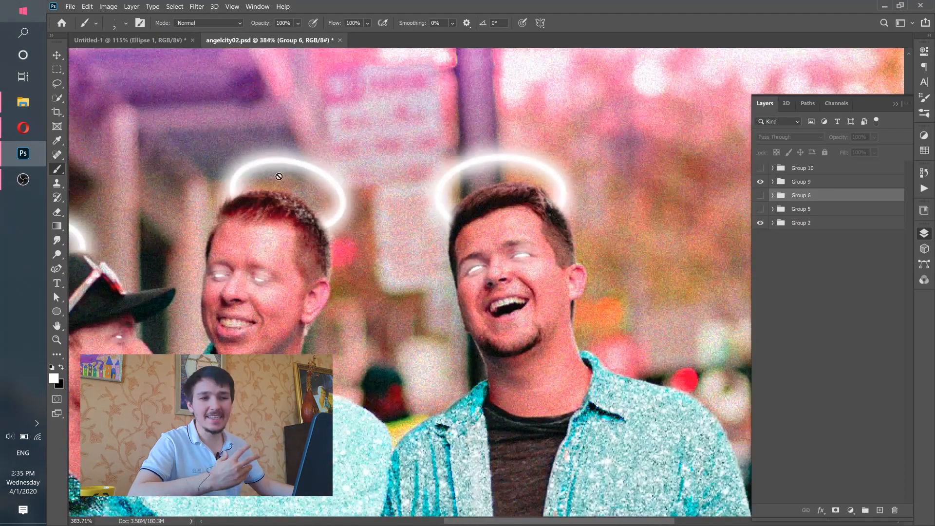
click(760, 195)
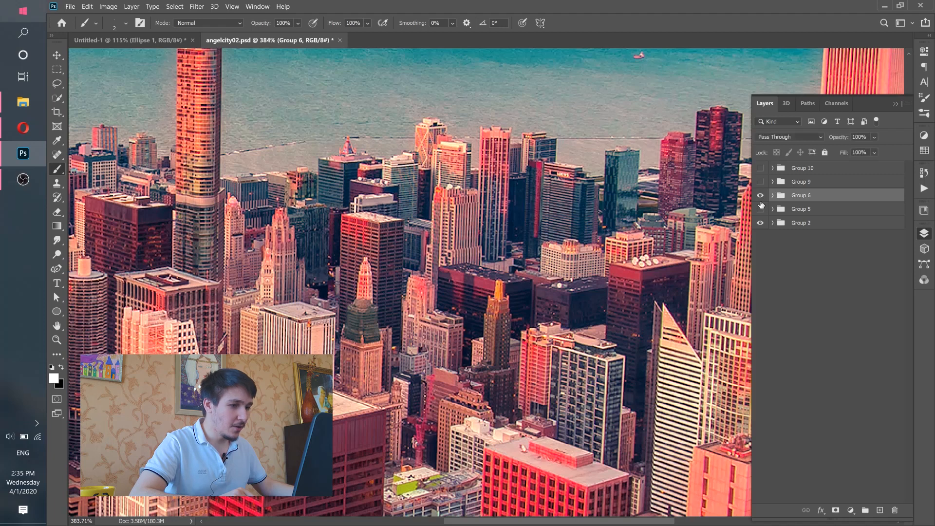
click(760, 197)
click(760, 209)
key(ctrl+0)
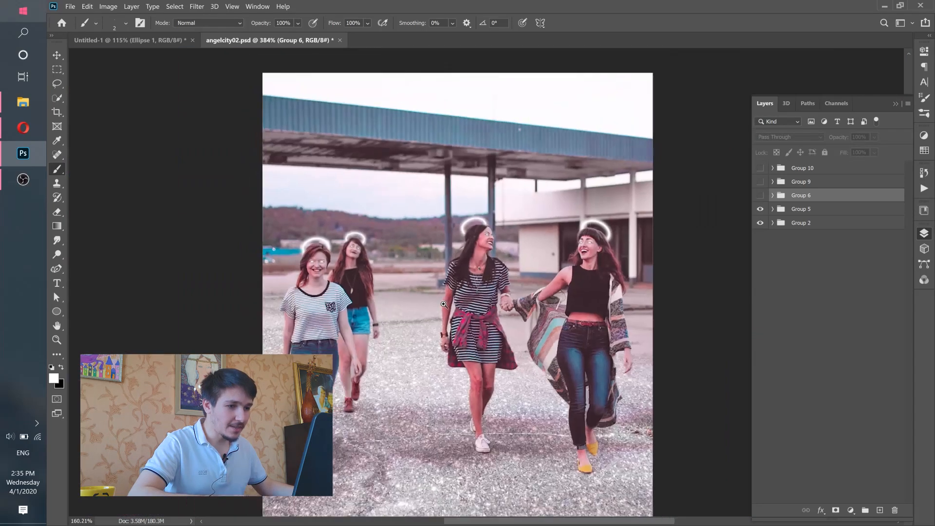
Examine the white eyes and glowing halos on the women's faces up close in the Group 5 picture
drag(481, 220, 496, 237)
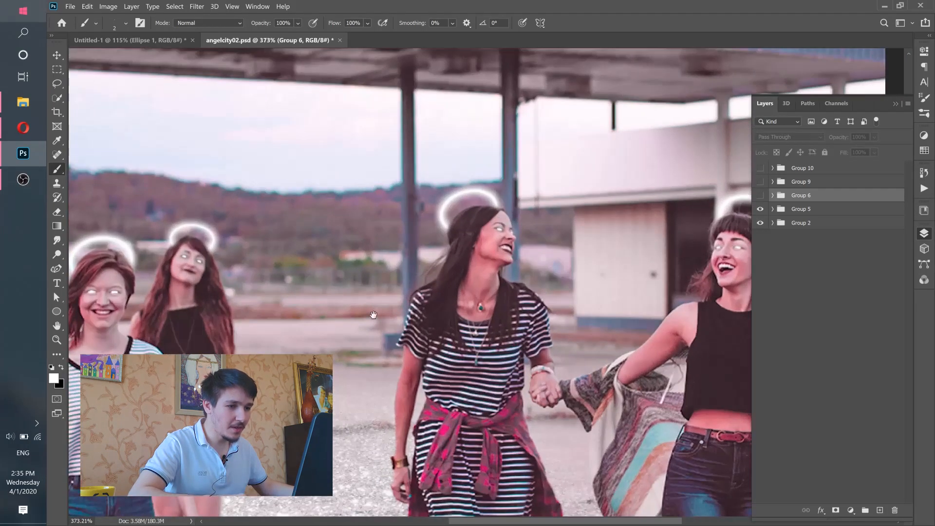
key(ctrl+0)
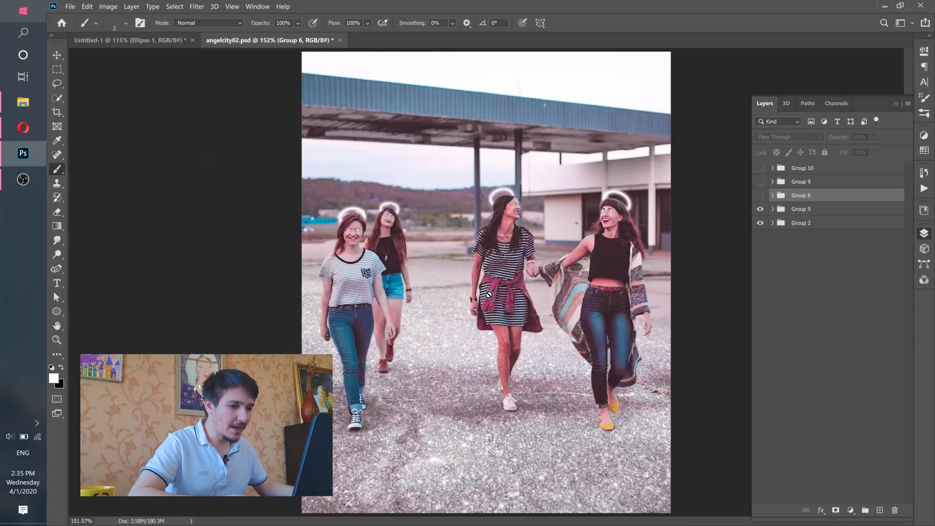
drag(335, 231, 379, 242)
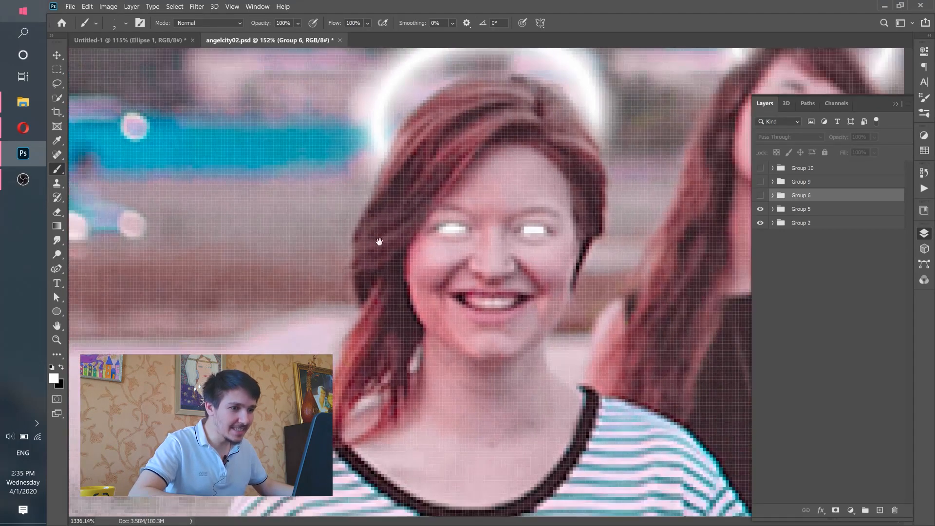
drag(448, 236, 406, 311)
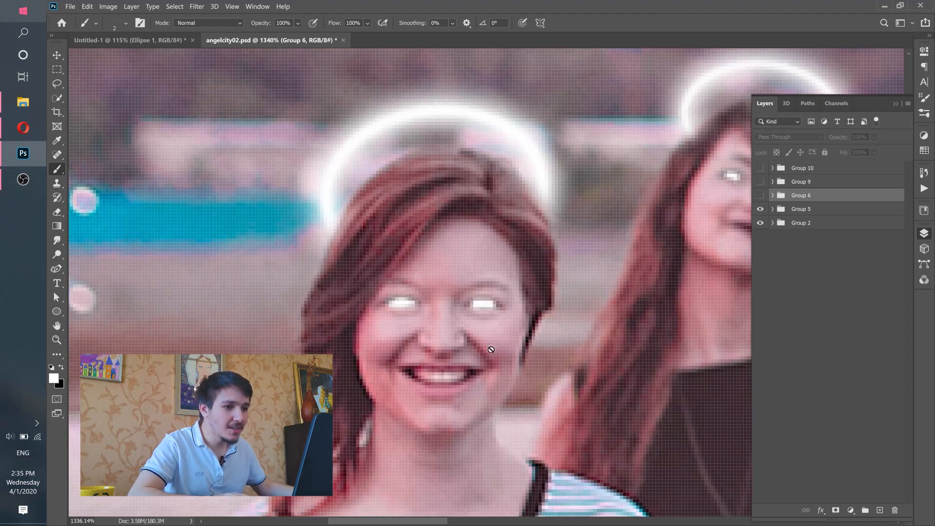
scroll(484, 353, down, 6)
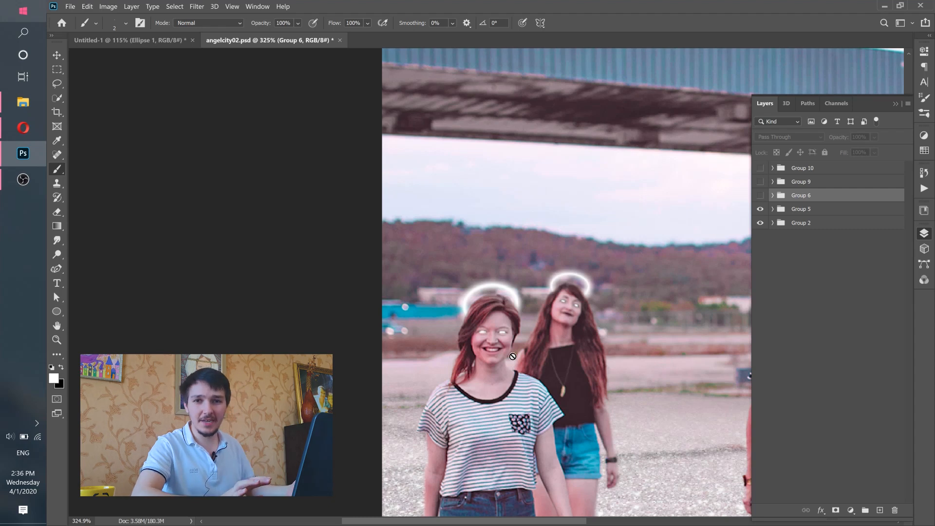
key(ctrl+0)
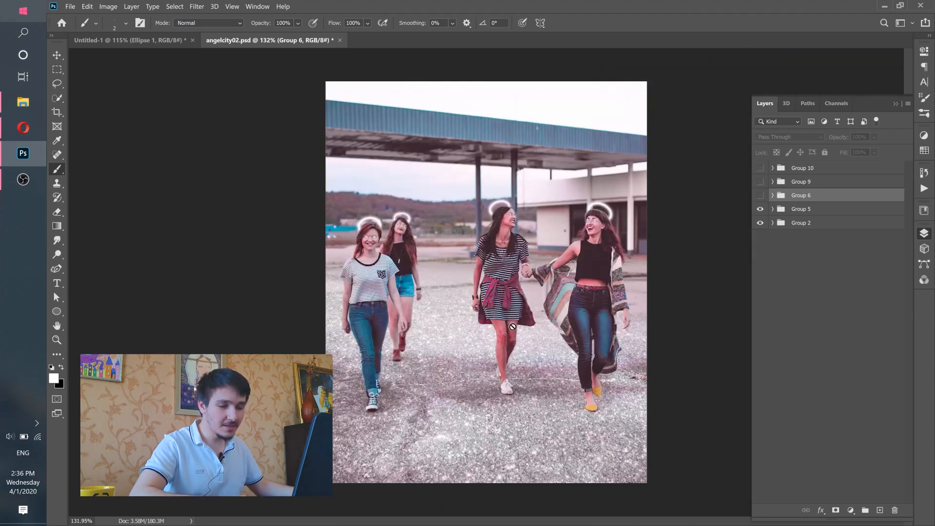
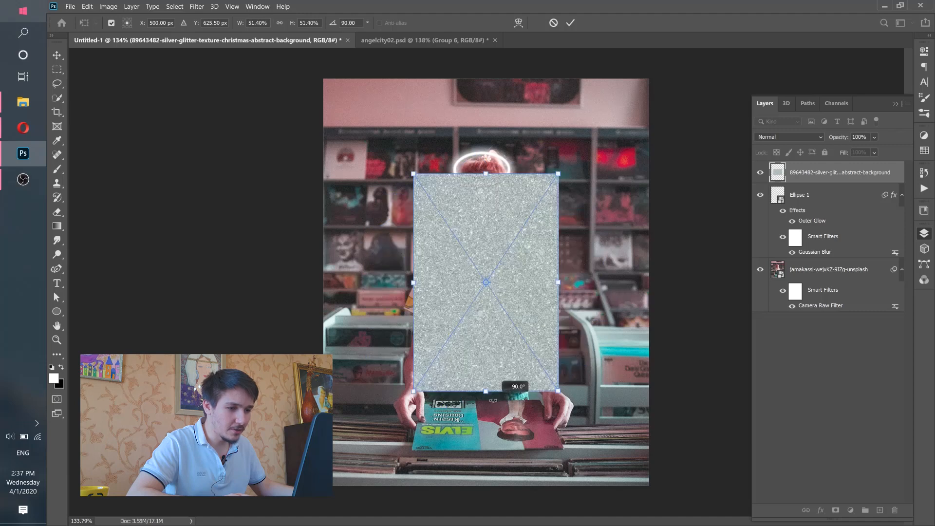
Move the rotated glitter texture over the woman's shirt, scale it to about 53.6%, and commit the transform
drag(513, 250, 505, 274)
drag(547, 308, 555, 307)
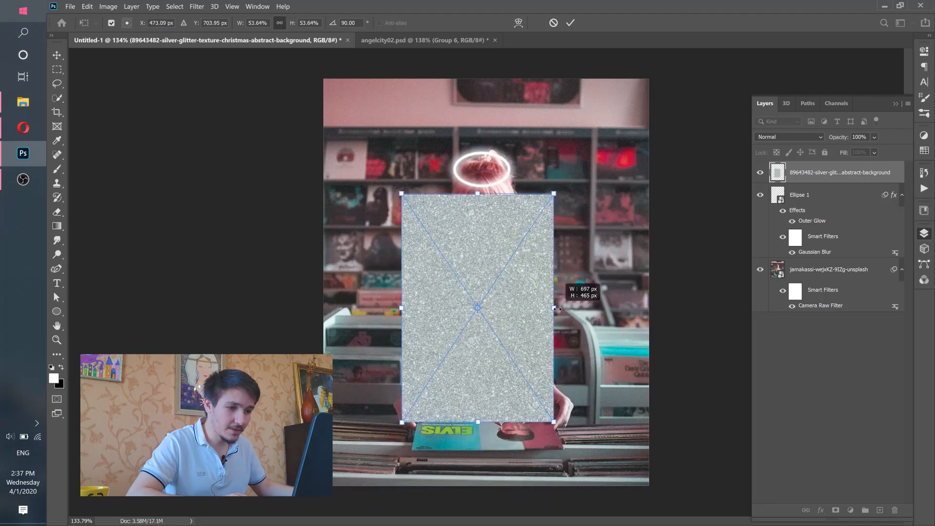
click(571, 24)
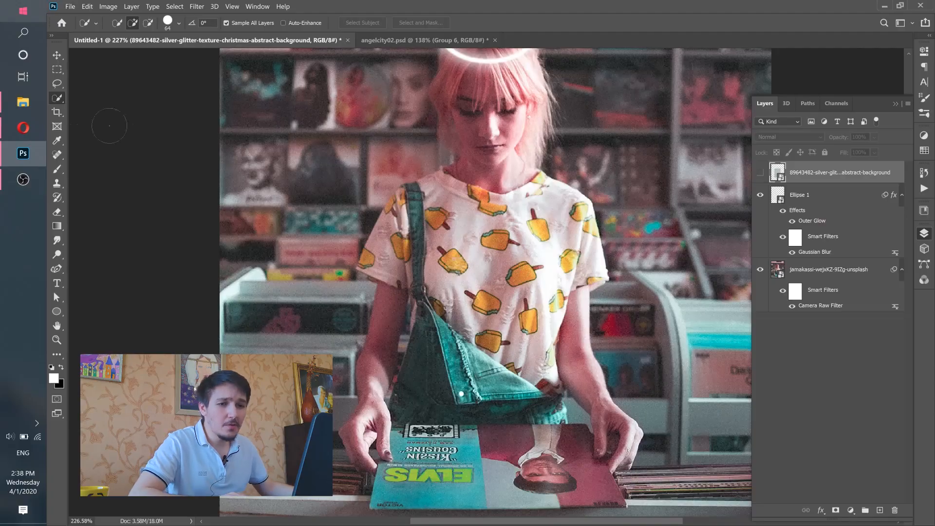
Select the printed T-shirt including its sleeves with Quick Selection, and mask the shown glitter texture layer with that selection
right_click(61, 101)
click(101, 108)
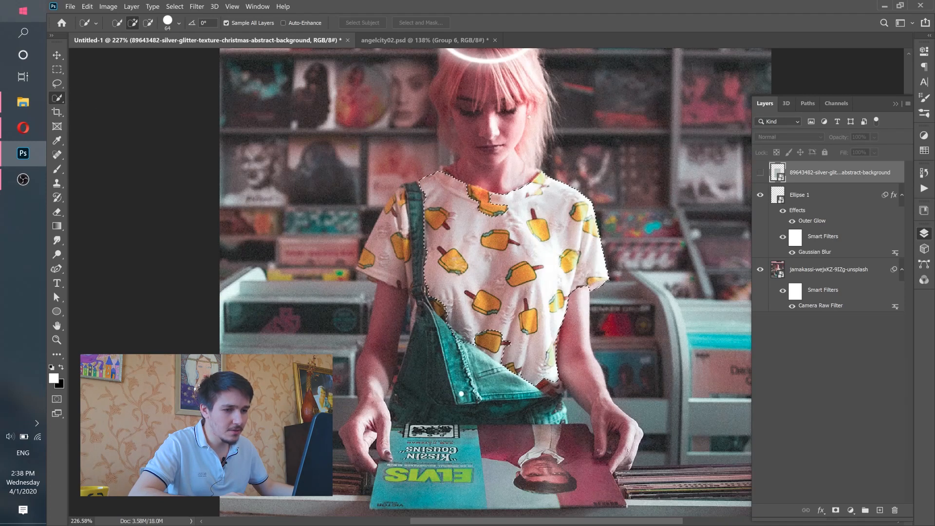
alt+right_click(392, 224)
click(395, 214)
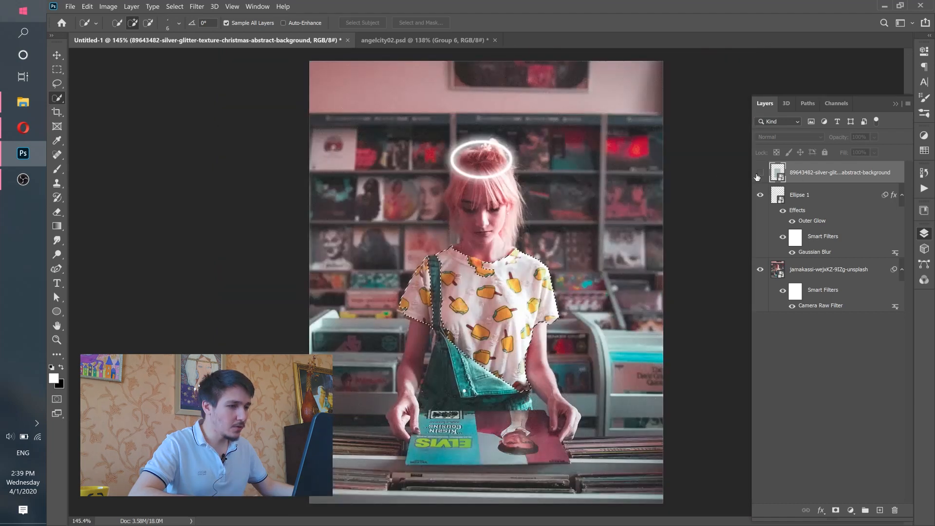
click(759, 173)
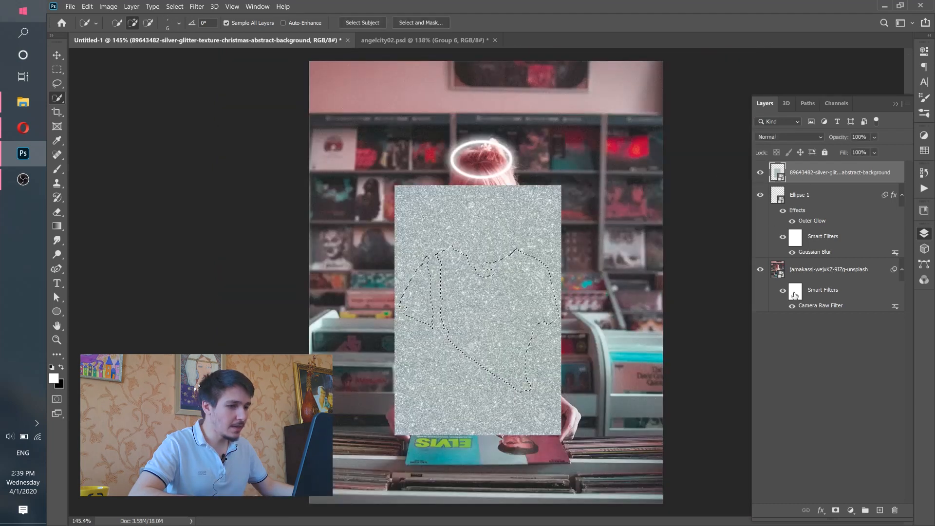
click(836, 510)
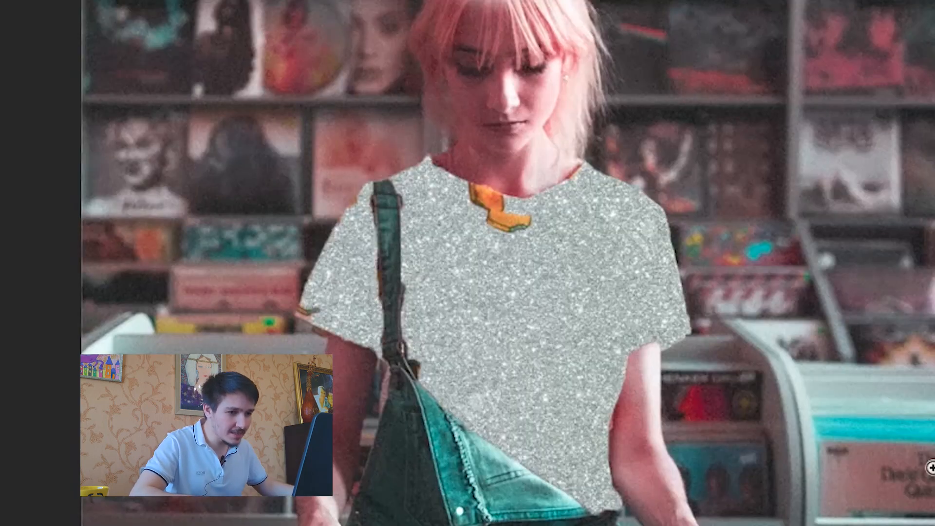
Paint white on the glitter layer's mask to cover the orange print at the collar and the uncovered shirt edges
key(ctrl+space)
drag(517, 207, 600, 222)
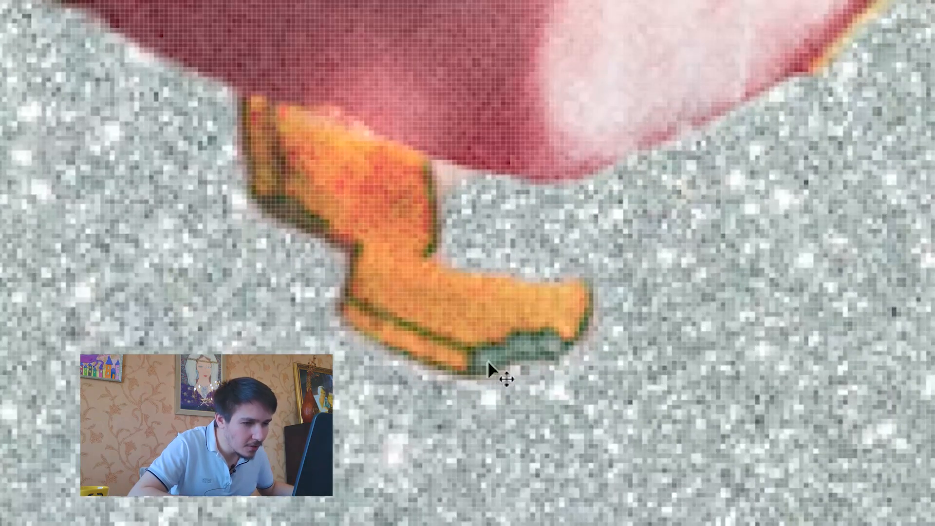
mouse_move(390, 180)
mouse_down()
mouse_move(463, 242)
mouse_move(538, 263)
mouse_move(404, 268)
mouse_move(426, 268)
mouse_up()
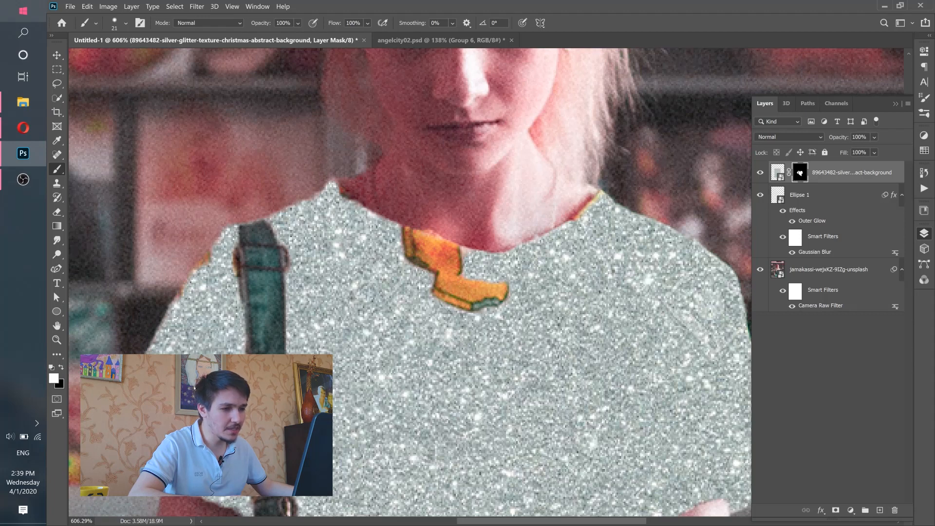
drag(459, 262, 476, 262)
drag(473, 288, 460, 293)
drag(389, 267, 371, 249)
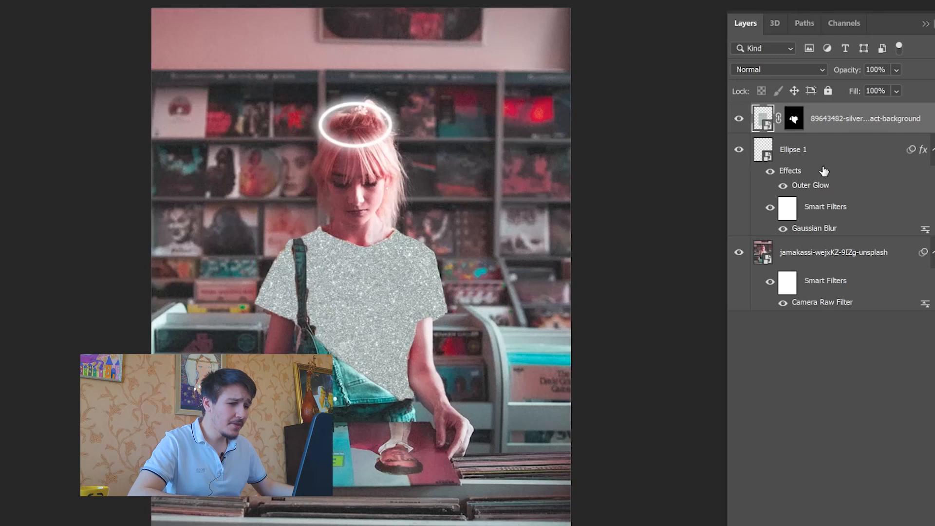
Set the glitter texture layer's blending mode to Vivid Light
click(766, 68)
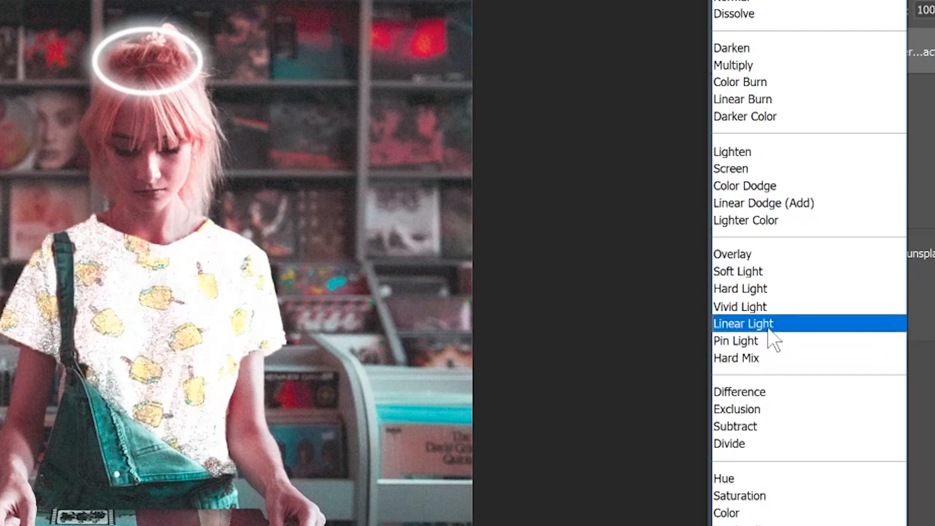
click(769, 306)
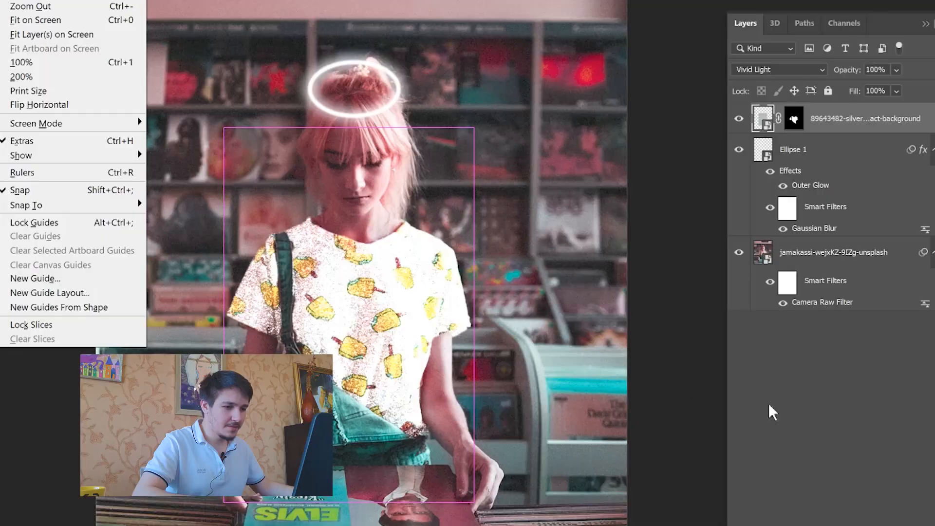
click(287, 330)
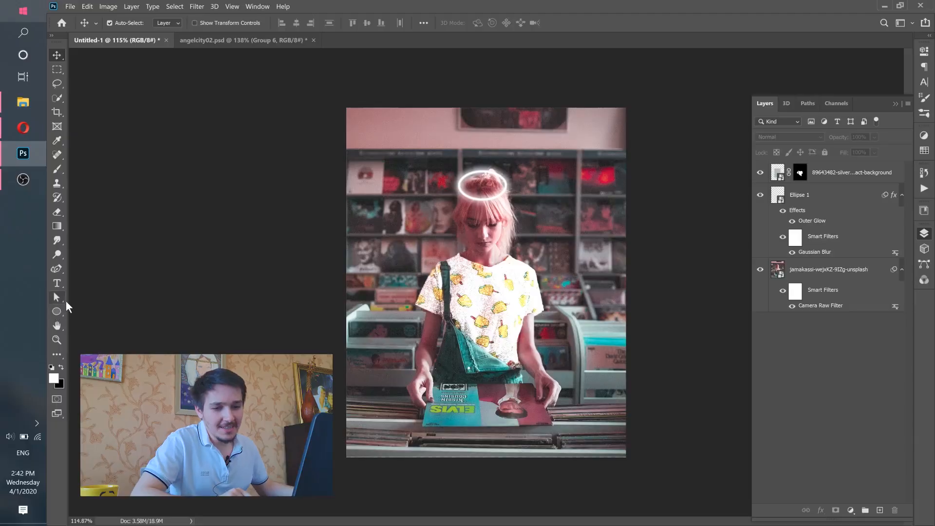
Draw a rectangle about 871 × 1273 px over the photo with no stroke and a Spectrum gradient fill
right_click(57, 312)
click(81, 311)
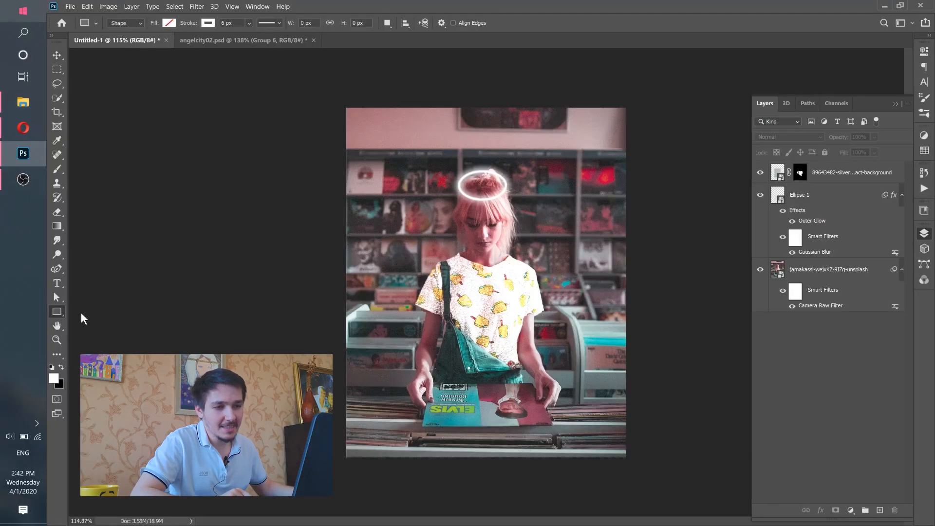
click(208, 24)
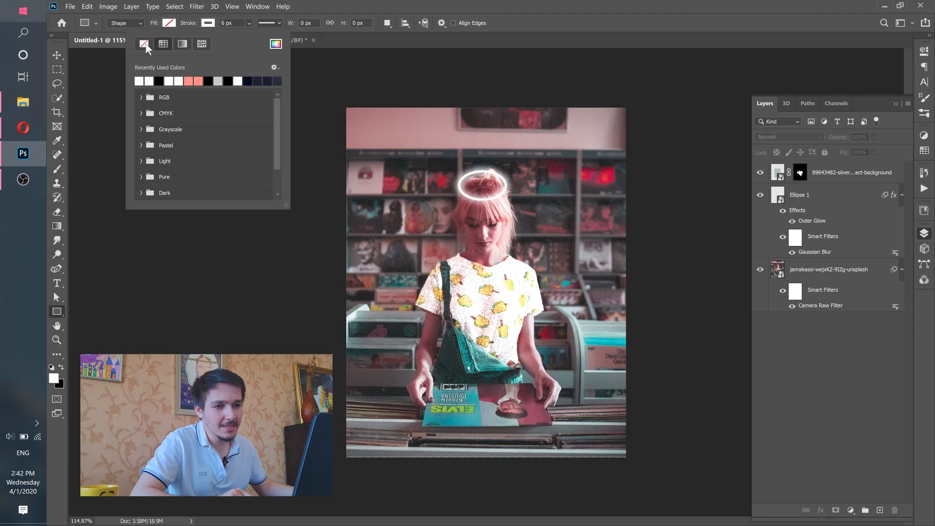
click(173, 24)
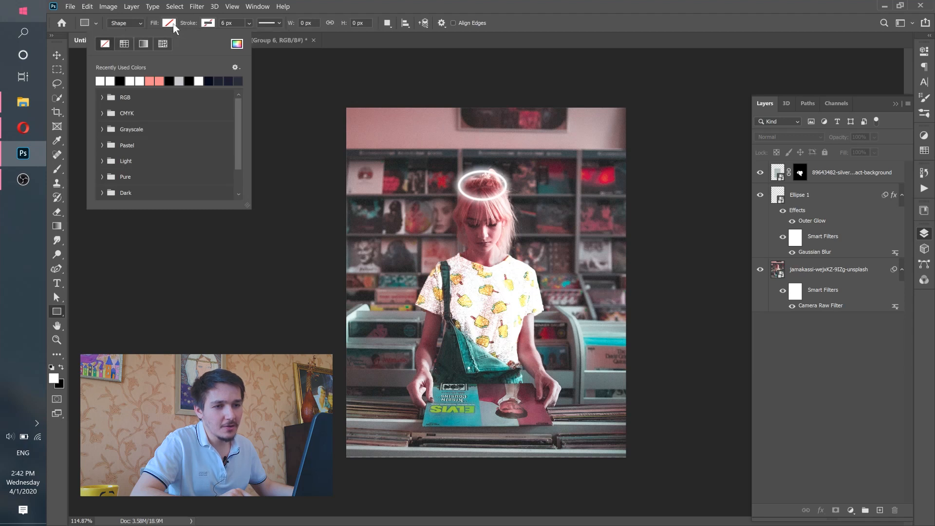
click(143, 44)
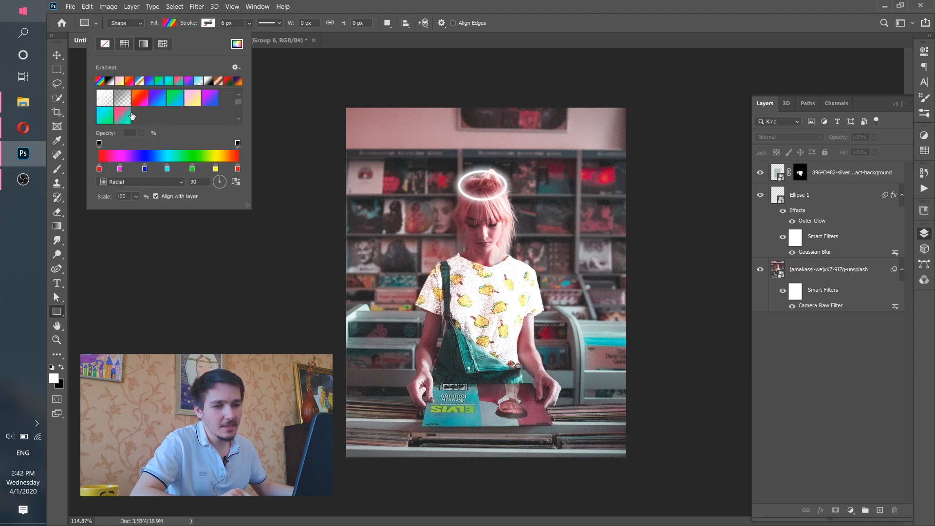
scroll(141, 113, up, 1)
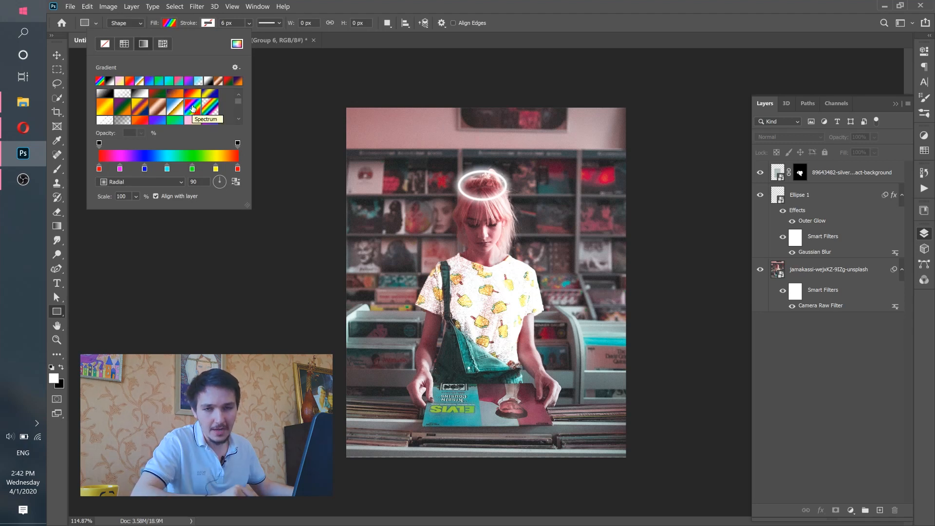
click(429, 4)
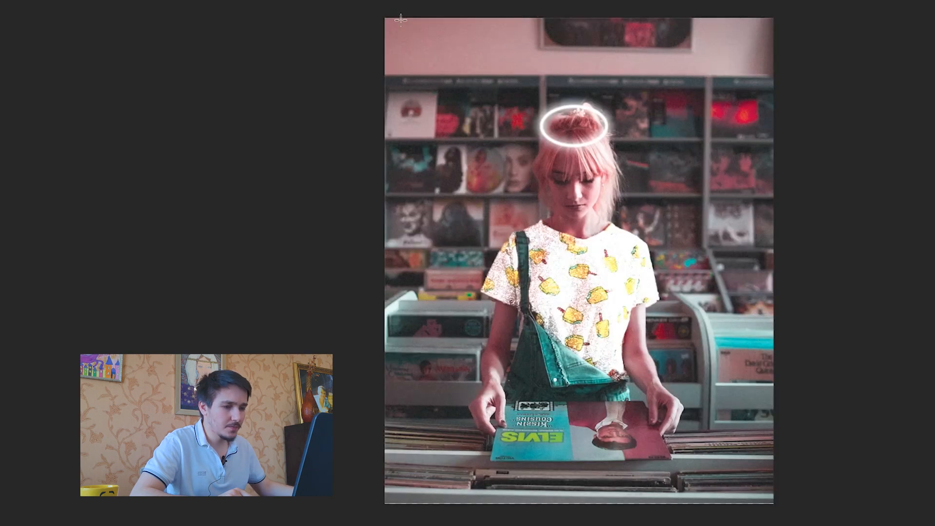
drag(358, 108, 602, 451)
drag(739, 494, 739, 511)
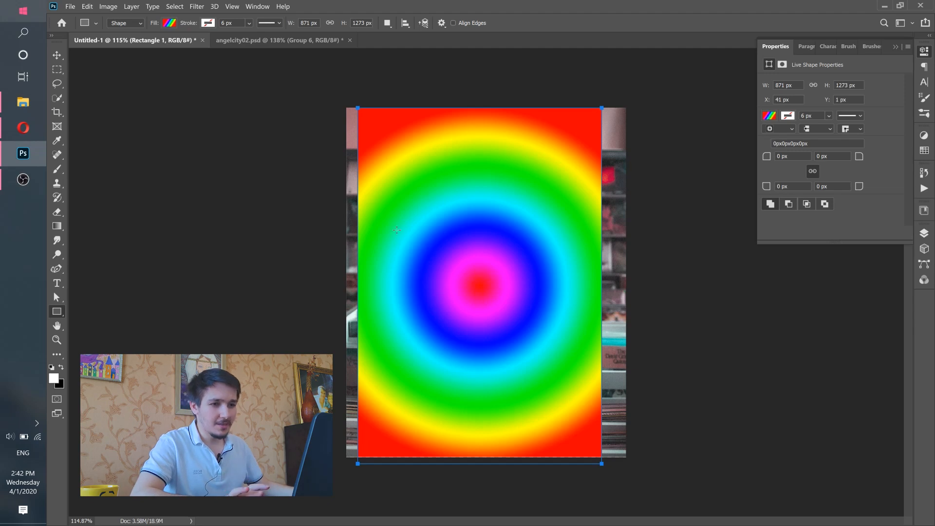
Set the rectangle's gradient fill to Linear at 0° and move the rectangle over the right half of the photo
click(168, 23)
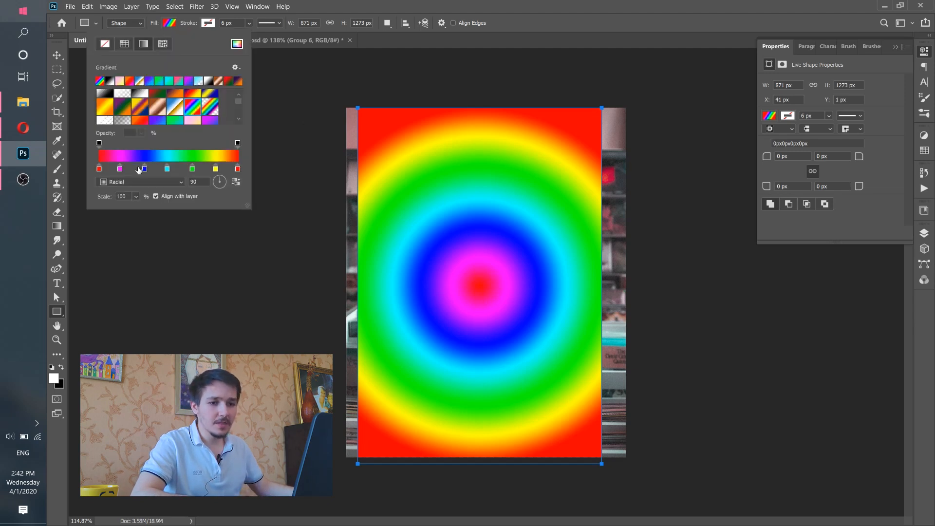
click(133, 181)
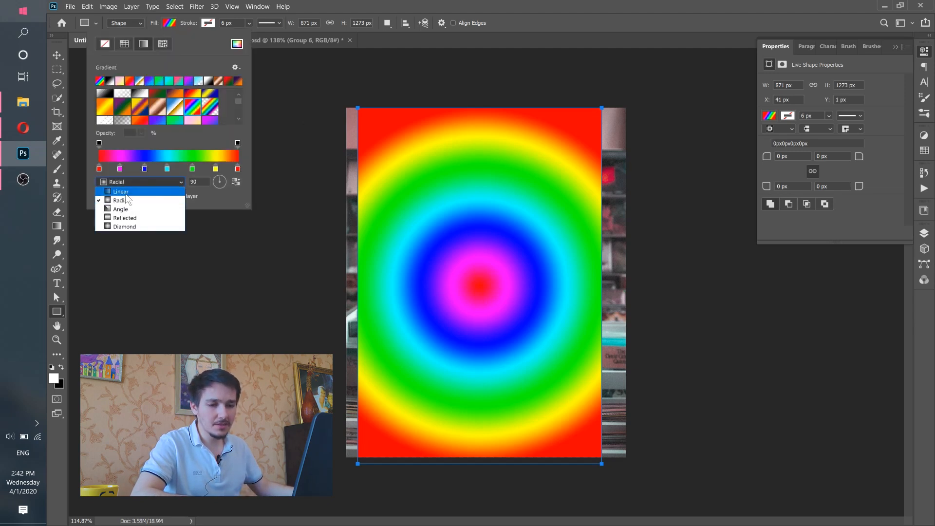
click(125, 192)
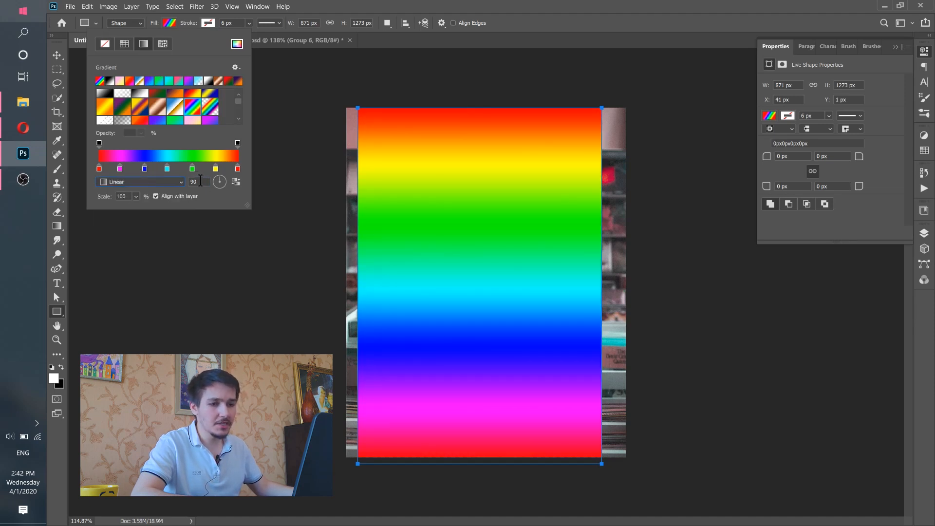
text(0)
key(Return)
key(v)
drag(448, 279, 573, 273)
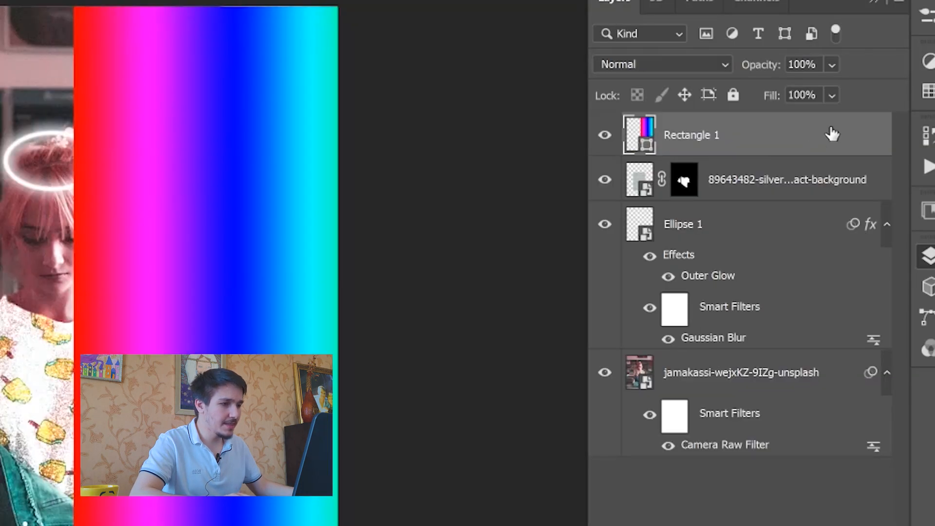
Convert the gradient rectangle to a Smart Object and set its blending mode to Lighten
right_click(859, 176)
click(617, 222)
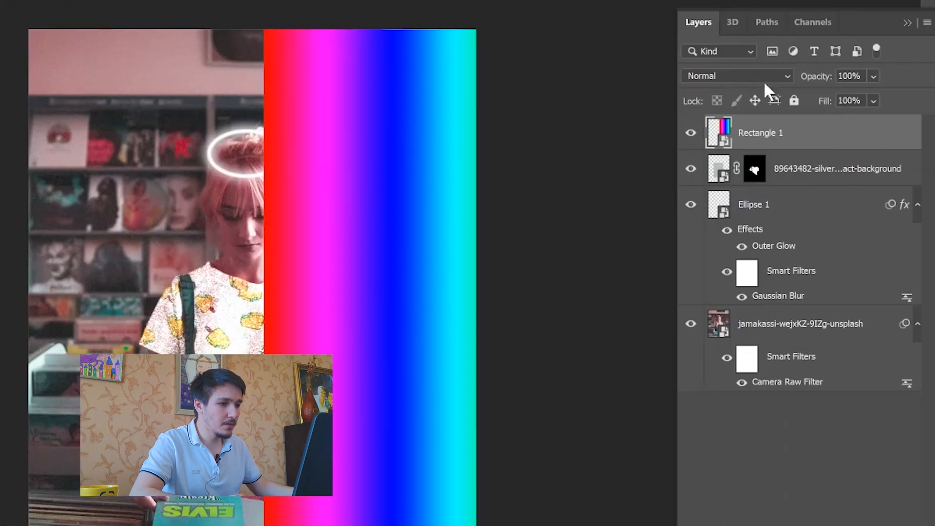
click(695, 71)
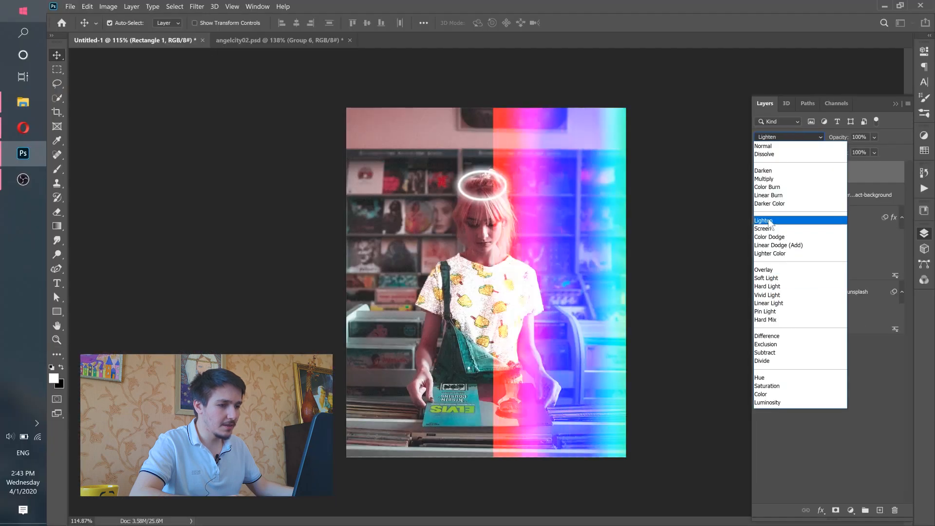
click(768, 221)
Apply a Motion Blur to the gradient rectangle with an angle of 0° and a distance of 264 pixels
click(197, 8)
mouse_move(270, 115)
click(351, 178)
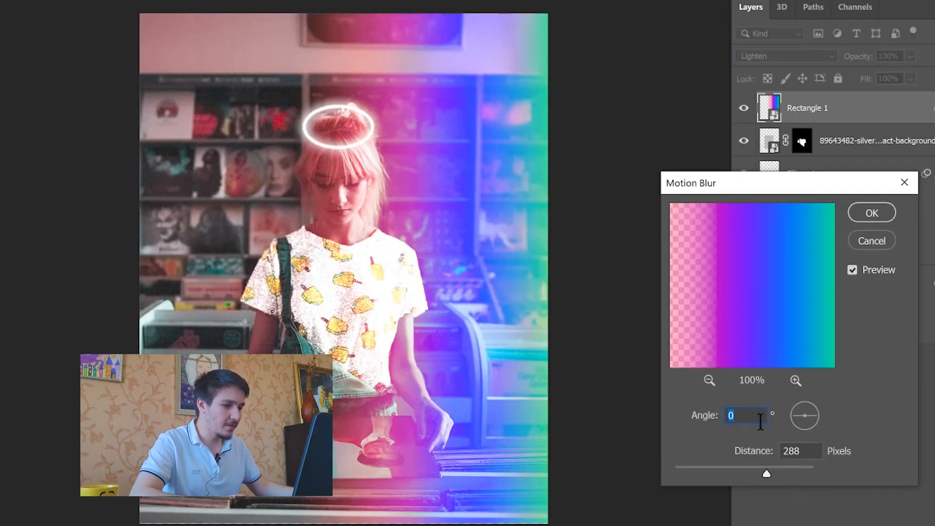
mouse_move(756, 475)
mouse_down()
mouse_move(727, 469)
mouse_move(761, 472)
mouse_up()
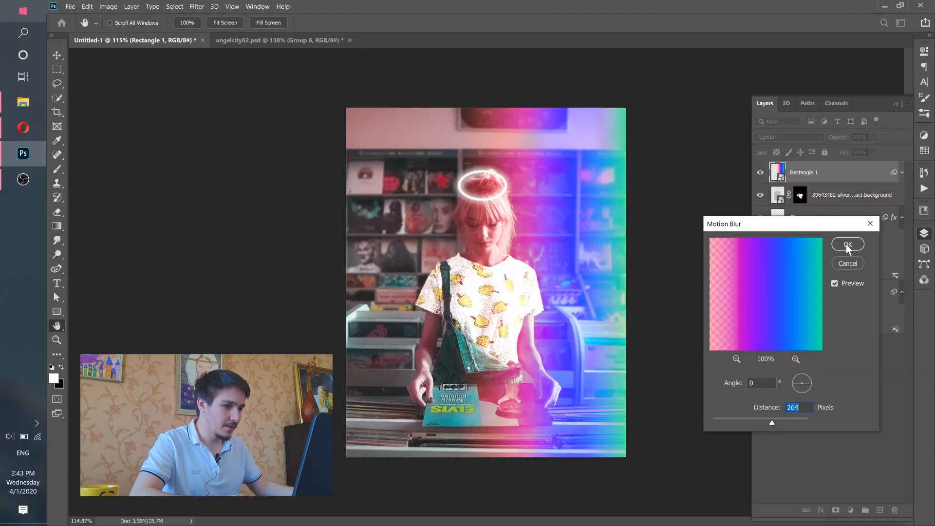
click(846, 244)
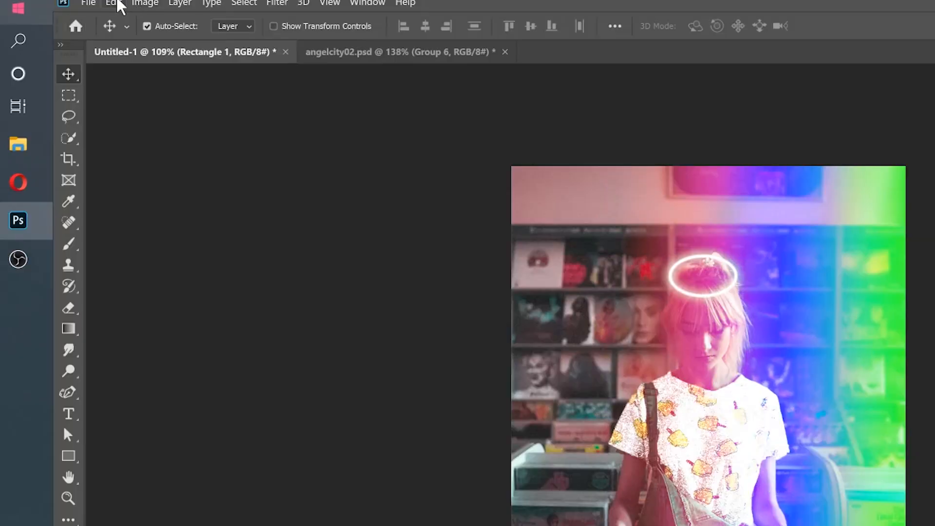
Perspective-transform the gradient rectangle so it widens towards the right to about 132.5% height, move it further right, and commit
click(113, 3)
mouse_move(279, 342)
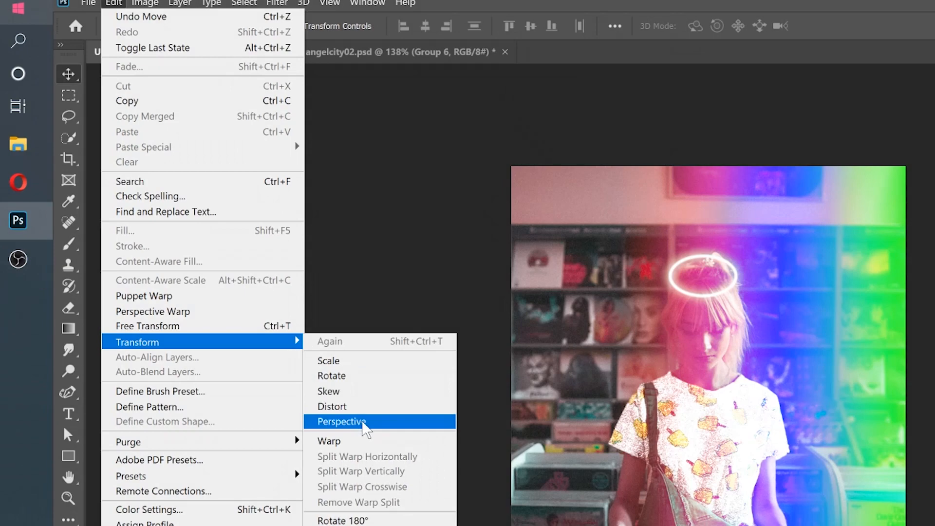
click(342, 422)
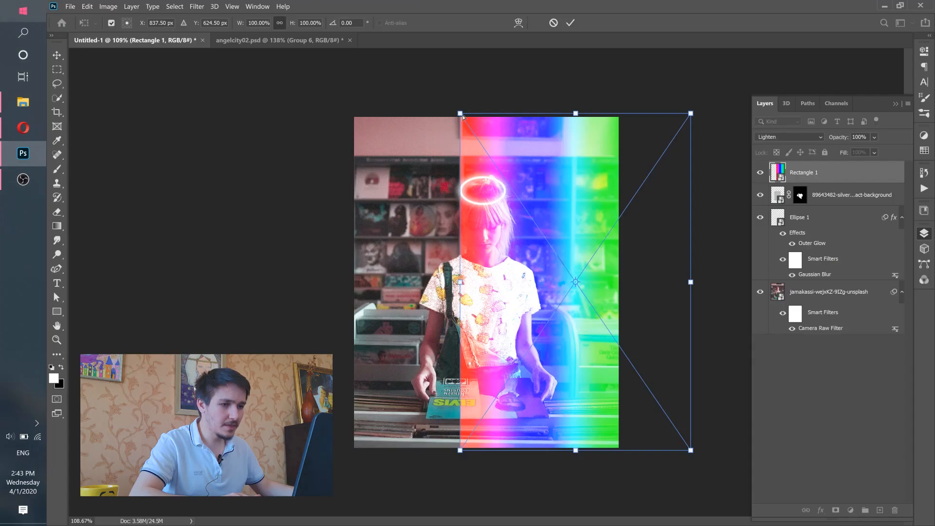
drag(462, 116, 462, 158)
drag(689, 115, 695, 60)
drag(556, 211, 598, 204)
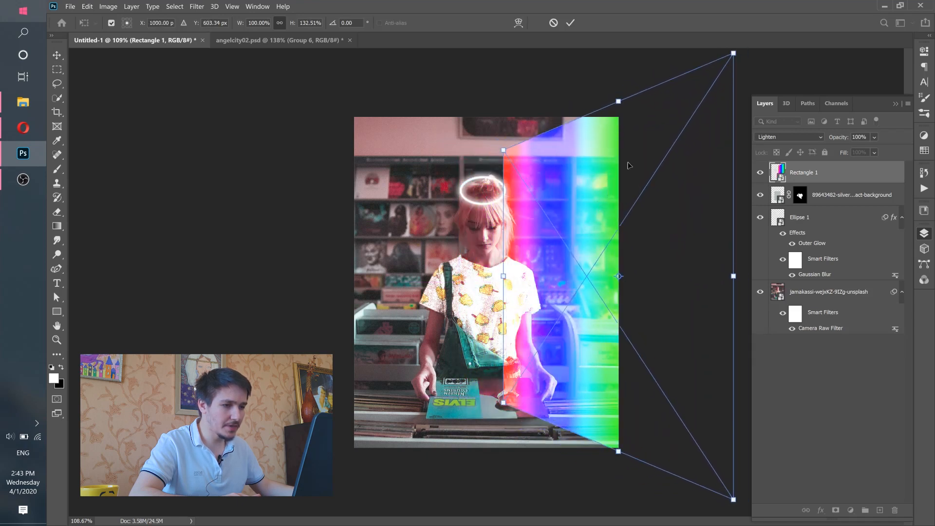
click(570, 23)
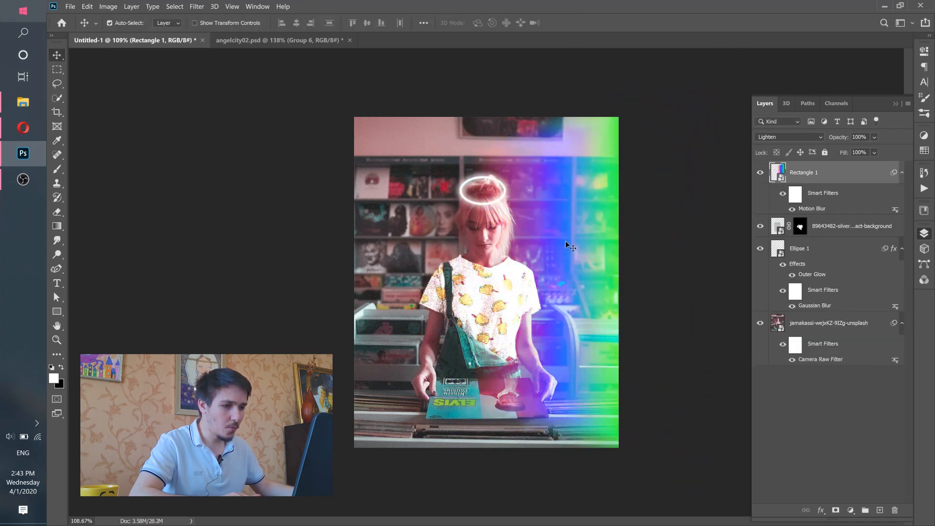